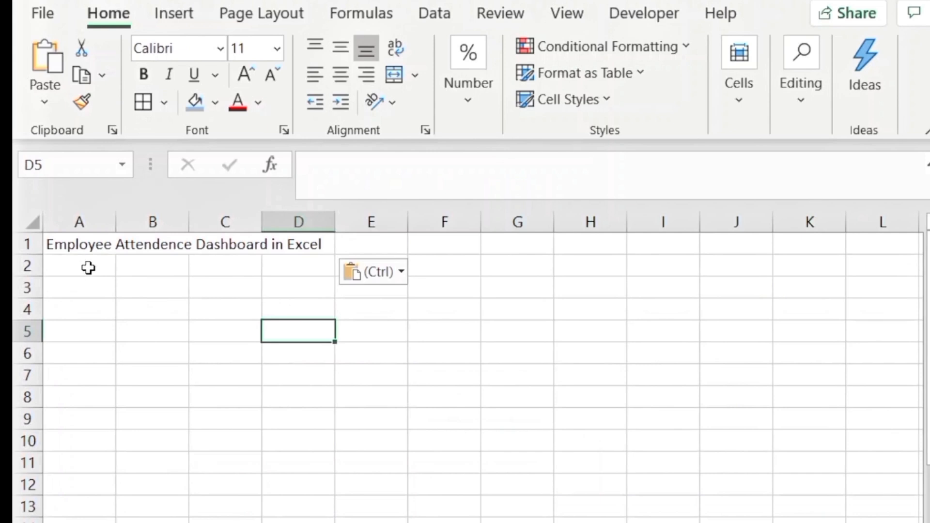
Paste the column headers ID through Working Hour into row 2 starting at A2
{"action": "left_click", "coordinate": [89, 268]}
{"action": "left_click", "coordinate": [91, 278]}
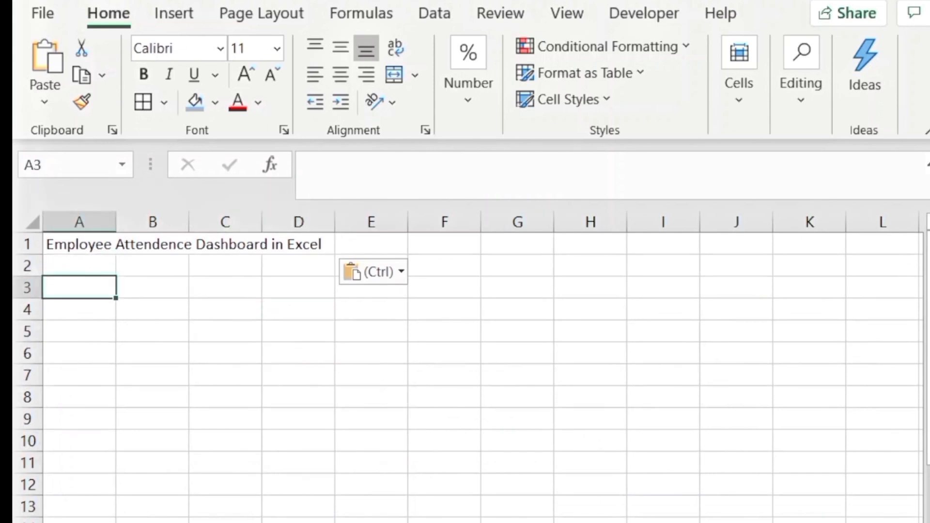
{"action": "mouse_move", "coordinate": [587, 522]}
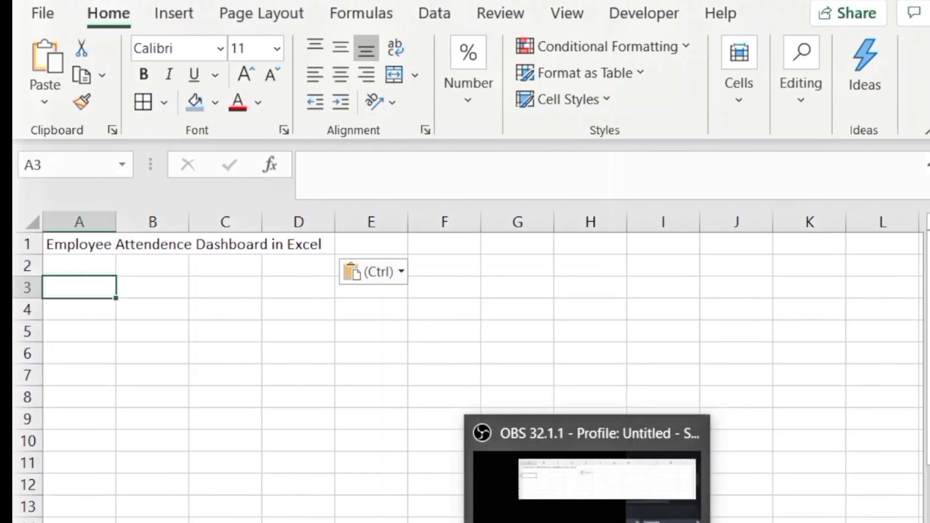
{"action": "left_click", "coordinate": [94, 265]}
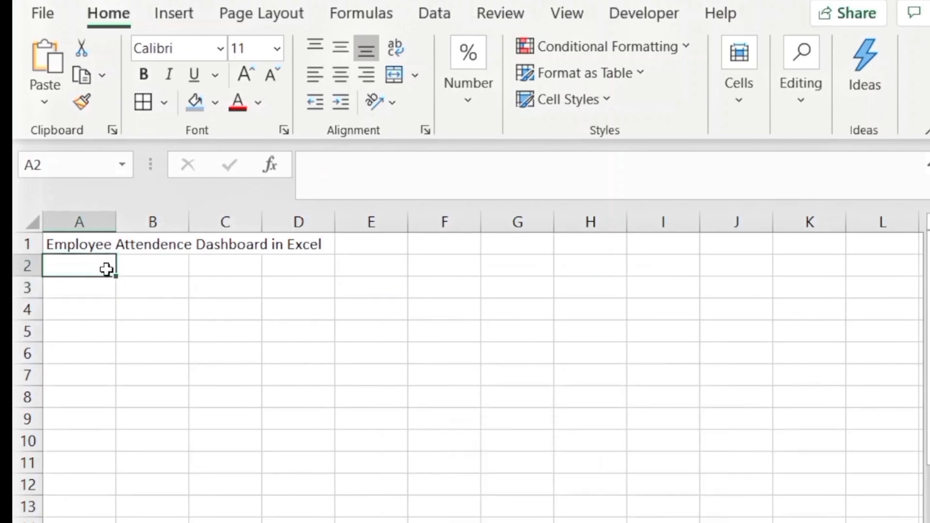
{"action": "type", "text": "ID\tName\tDate\tIn Time\tOut Time\tStatus\tWorking Hour"}
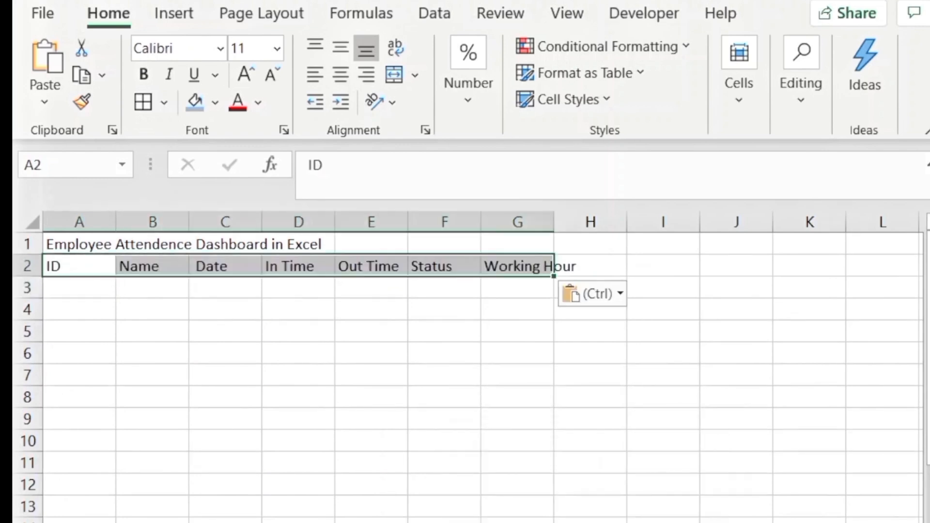
Widen column G to fit Working Hour and merge and center the title across A1:G1
{"action": "left_click", "coordinate": [562, 309]}
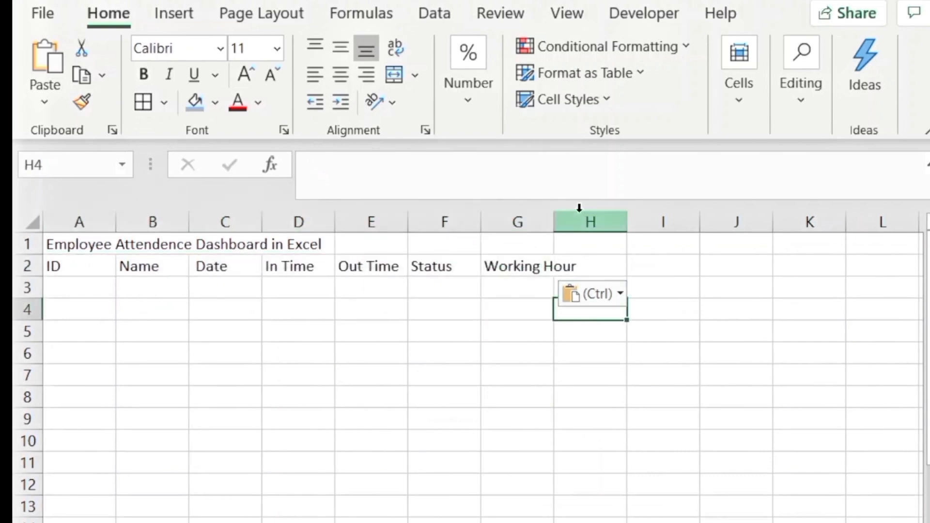
{"action": "left_click_drag", "start_coordinate": [555, 230], "coordinate": [600, 237]}
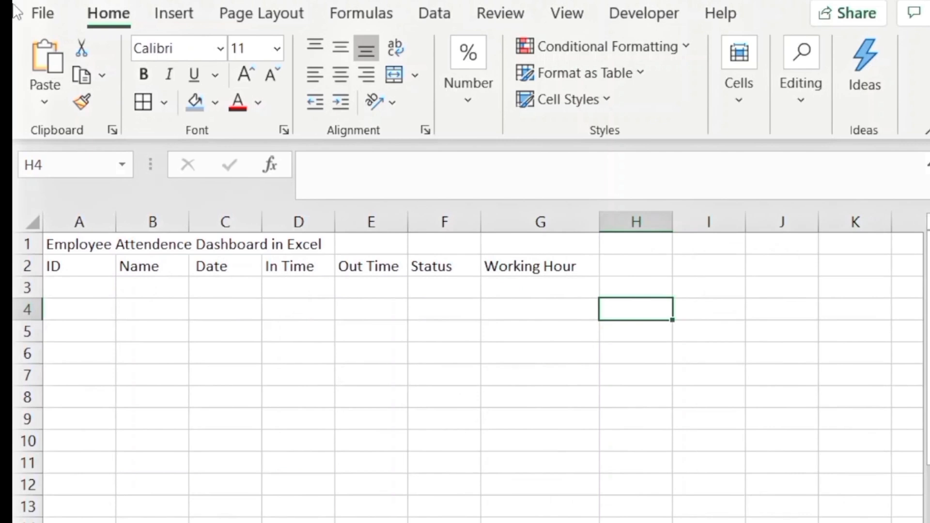
{"action": "left_click_drag", "start_coordinate": [83, 238], "coordinate": [529, 245]}
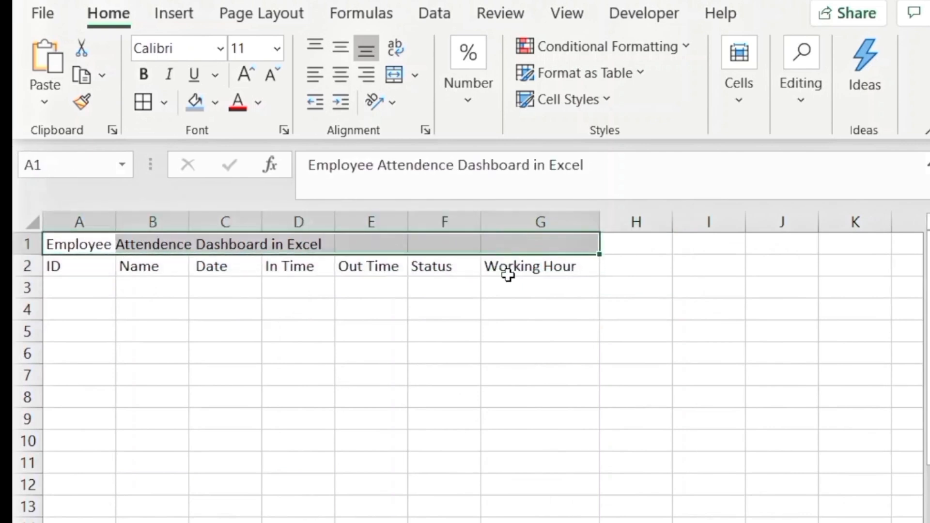
{"action": "left_click", "coordinate": [394, 86]}
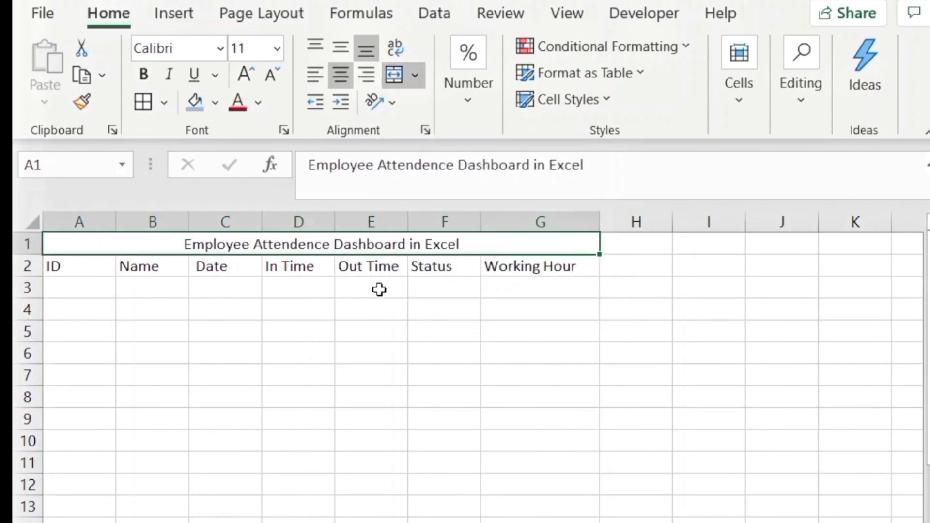
Enter 101 in A3 and fill it down as a series to 112 in A14
{"action": "left_click", "coordinate": [73, 288]}
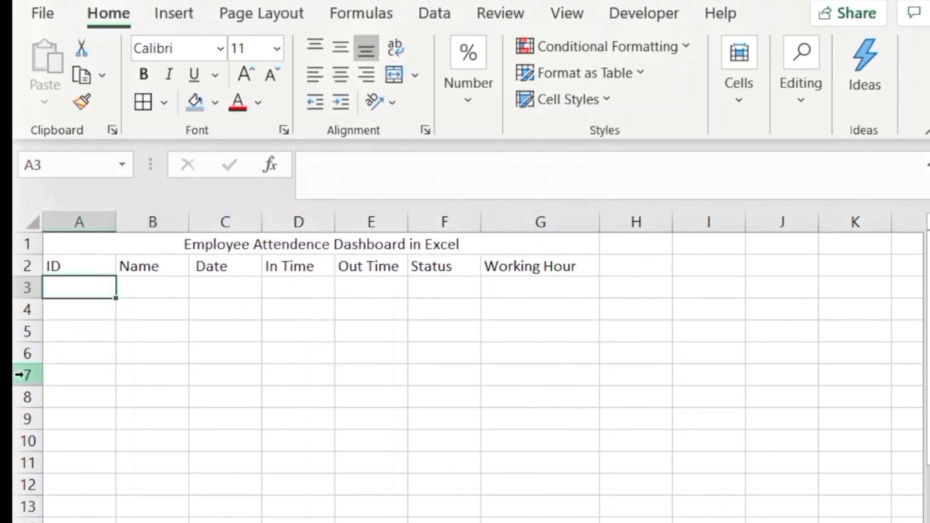
{"action": "type", "text": "101"}
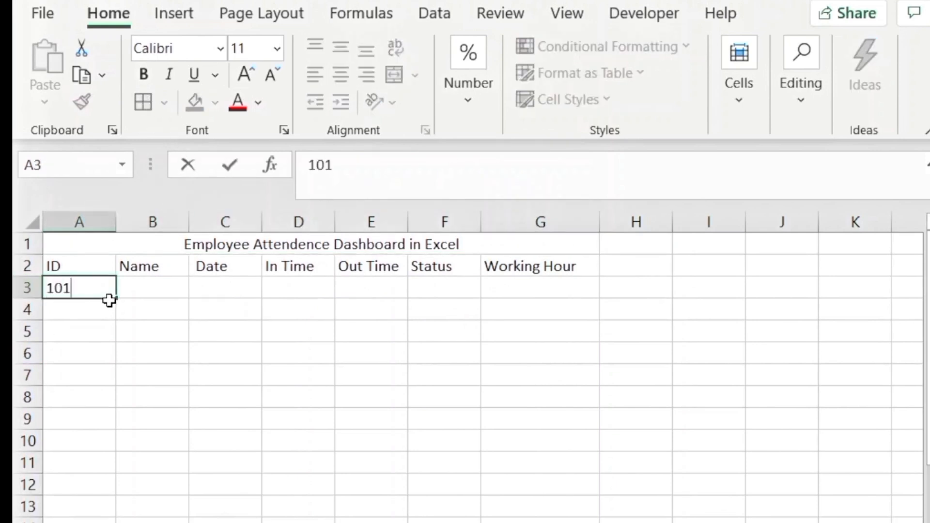
{"action": "left_click", "coordinate": [123, 297]}
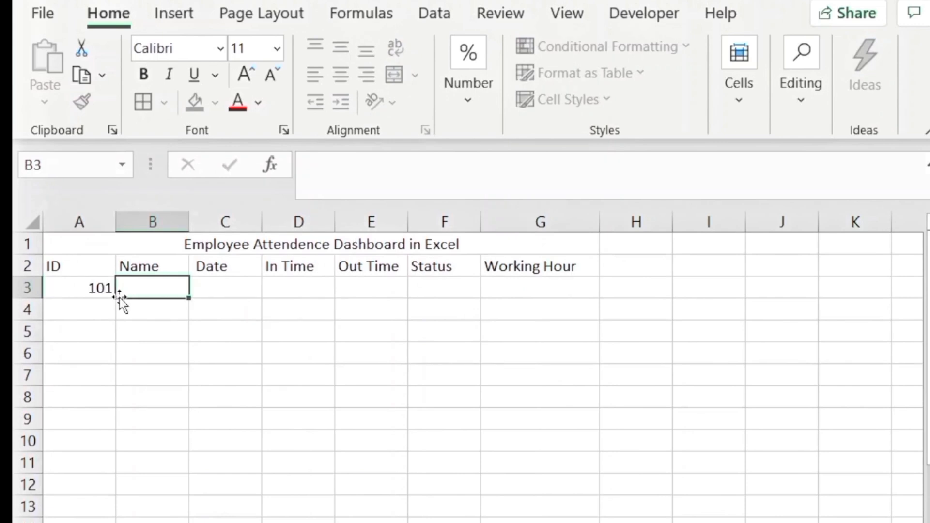
{"action": "left_click", "coordinate": [103, 294]}
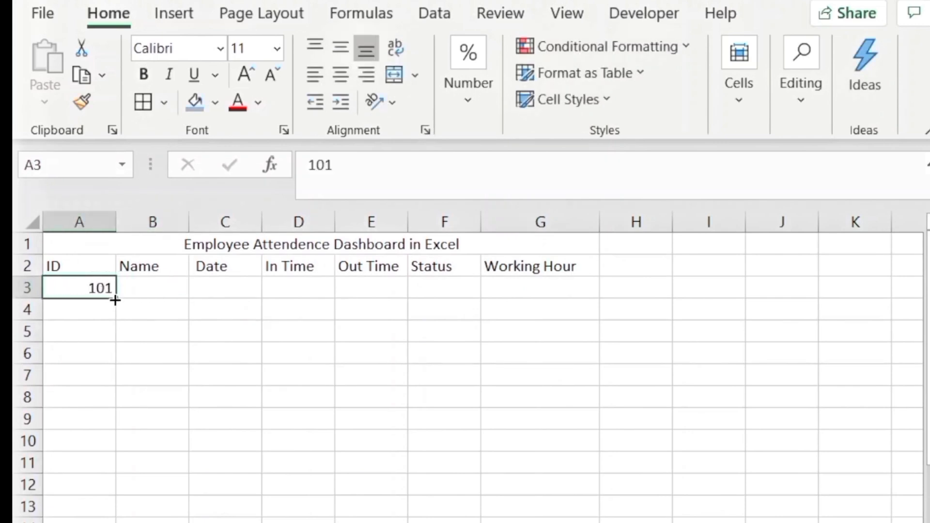
{"action": "left_click_drag", "start_coordinate": [121, 303], "coordinate": [101, 522]}
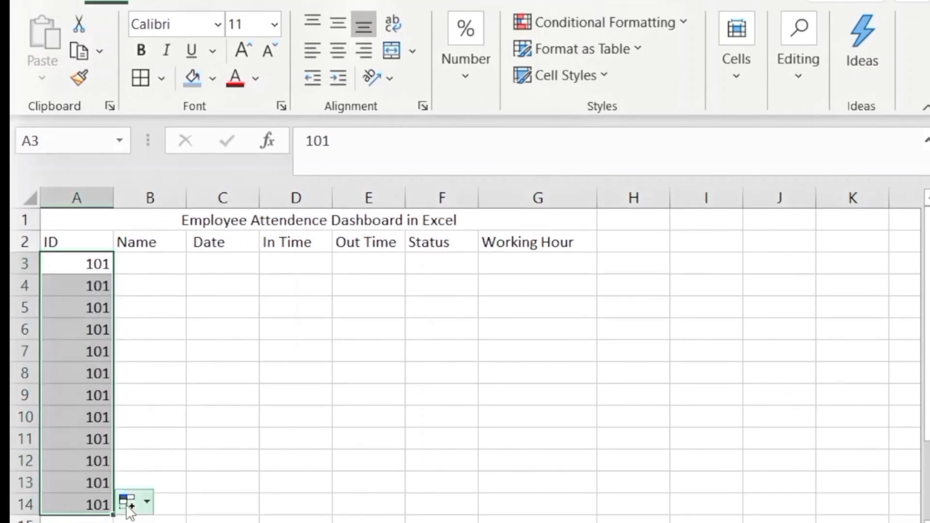
{"action": "left_click", "coordinate": [148, 501]}
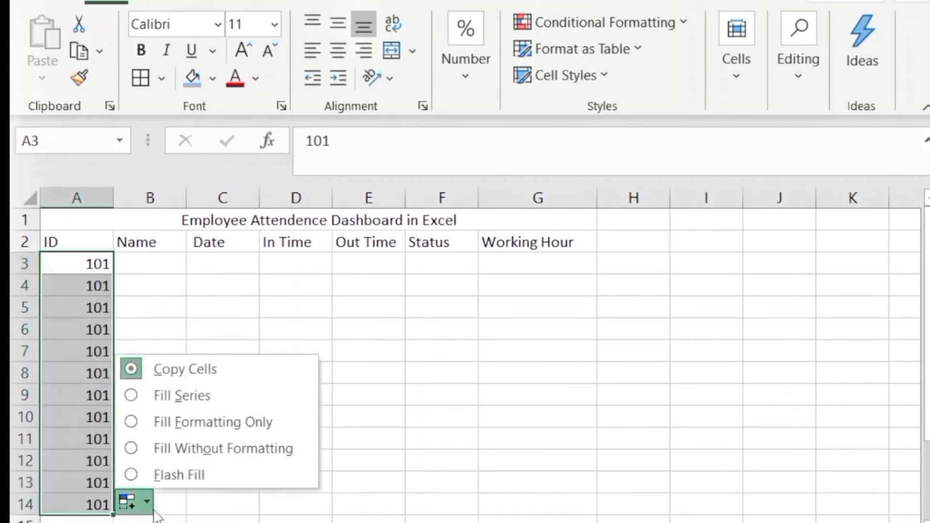
{"action": "left_click", "coordinate": [175, 423]}
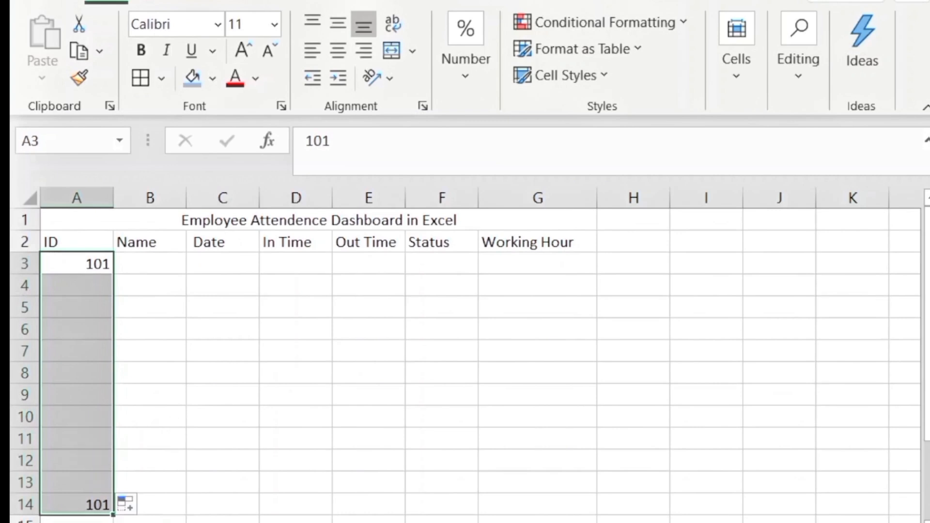
{"action": "left_click", "coordinate": [147, 504]}
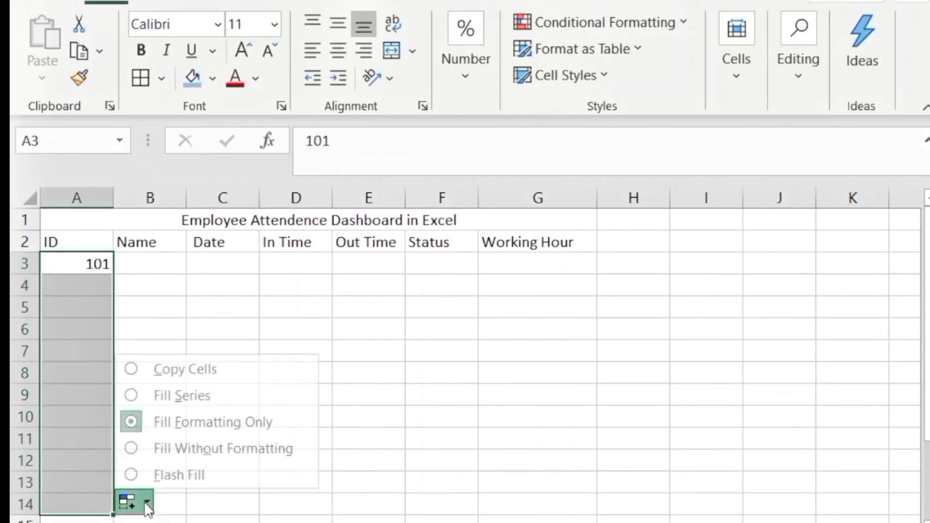
{"action": "left_click", "coordinate": [178, 406]}
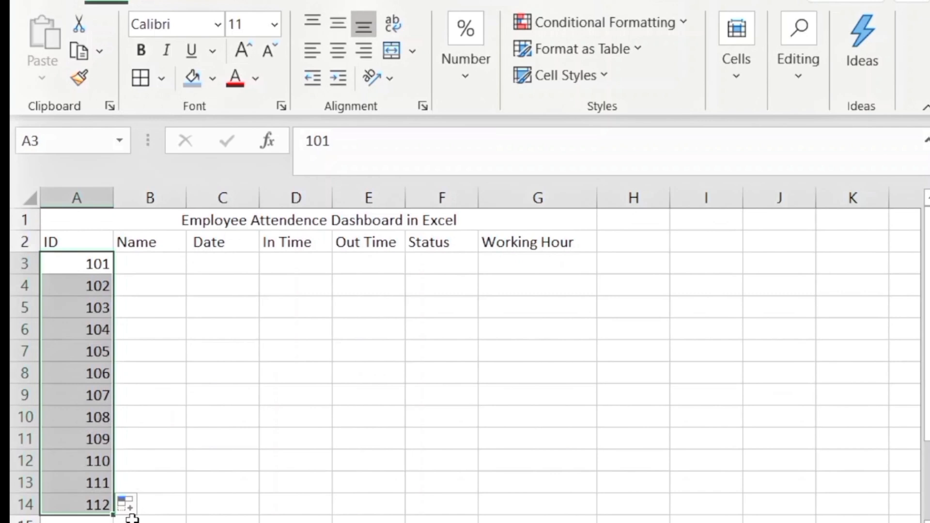
{"action": "key", "text": "Right"}
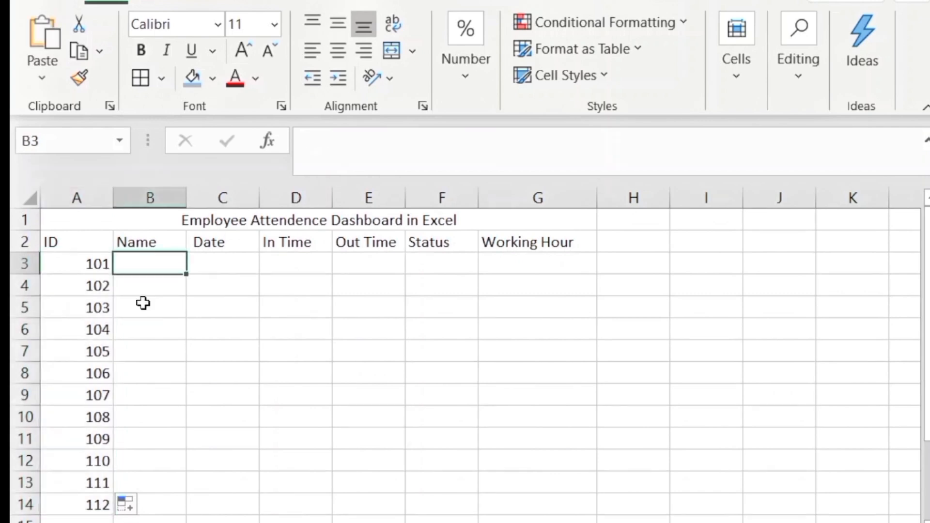
Paste employee names into B3:B13 and copy the date 16-Jun down C3:C14
{"action": "type", "text": "Ali Ahmed Ayaan  Saad Ahsan Talha Owais Shayan Sufyan Azan Sameer"}
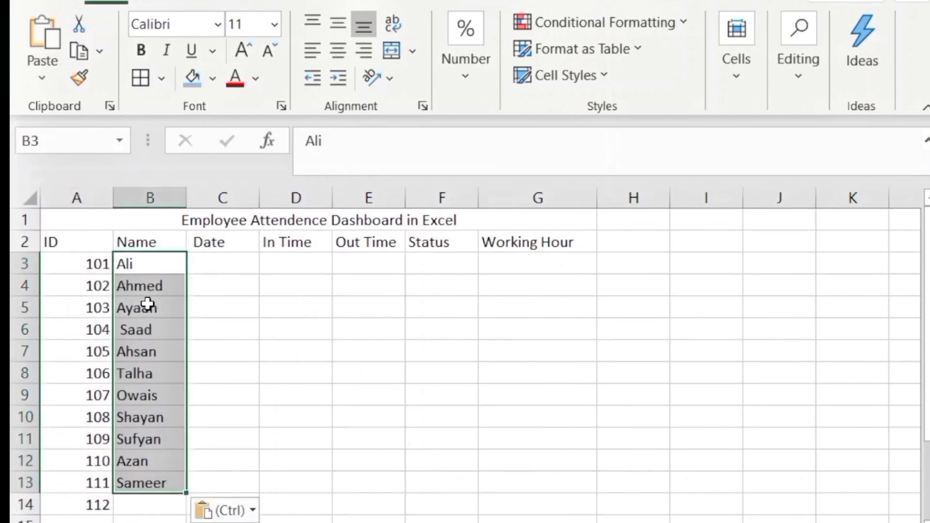
{"action": "left_click", "coordinate": [224, 266]}
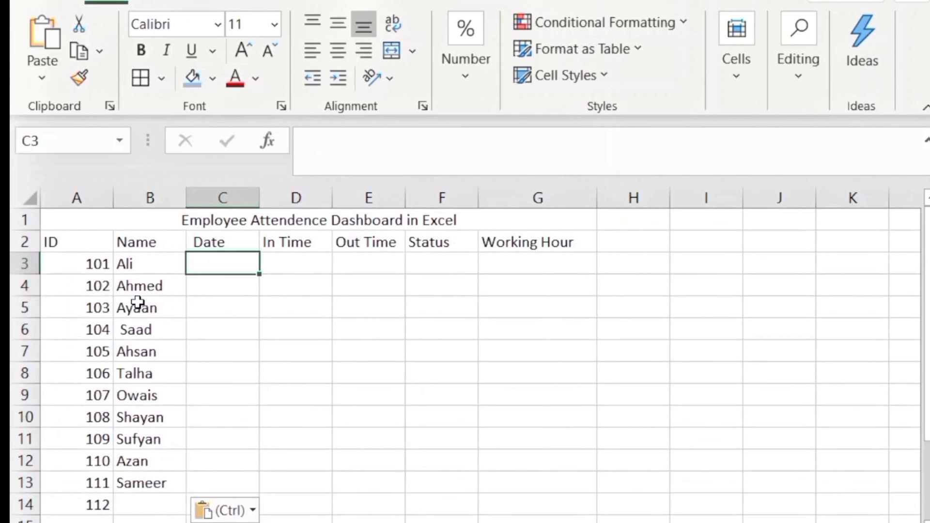
{"action": "type", "text": "1"}
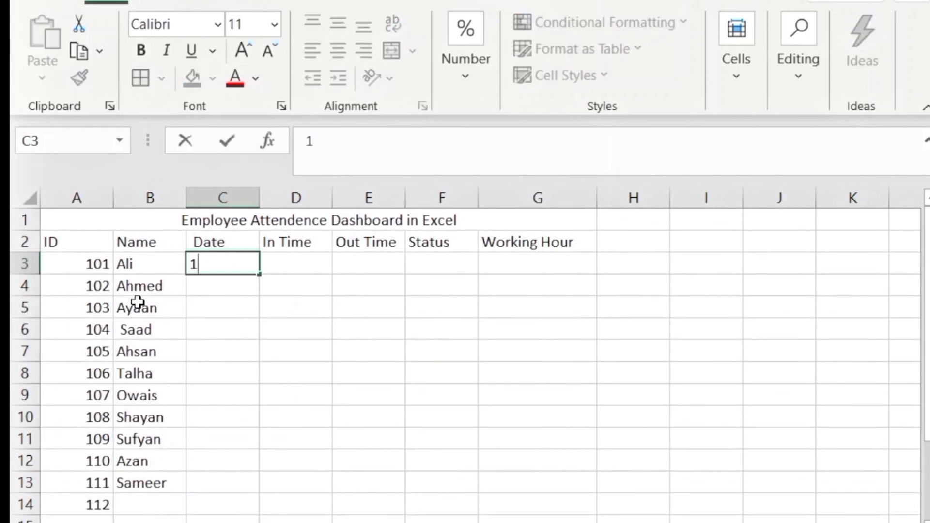
{"action": "type", "text": "6 "}
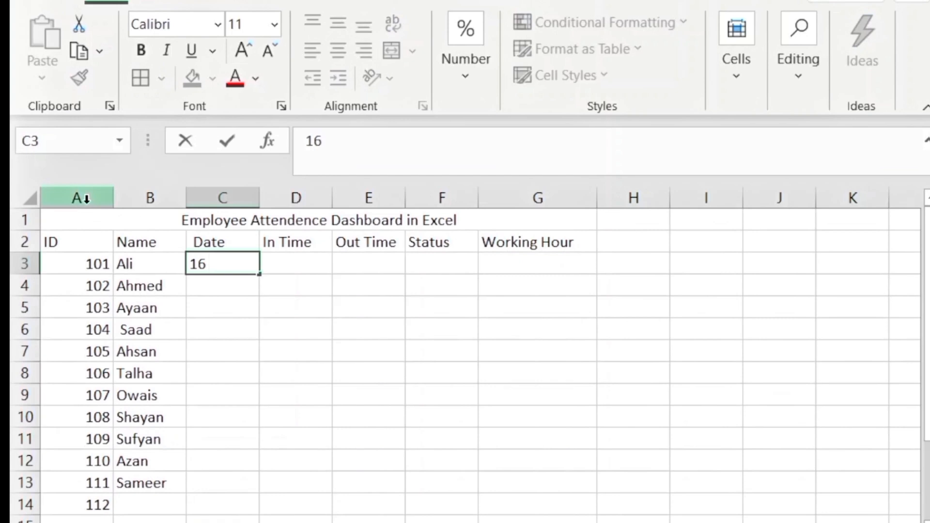
{"action": "type", "text": "-j"}
{"action": "key", "text": "BackSpace"}
{"action": "type", "text": "JUN"}
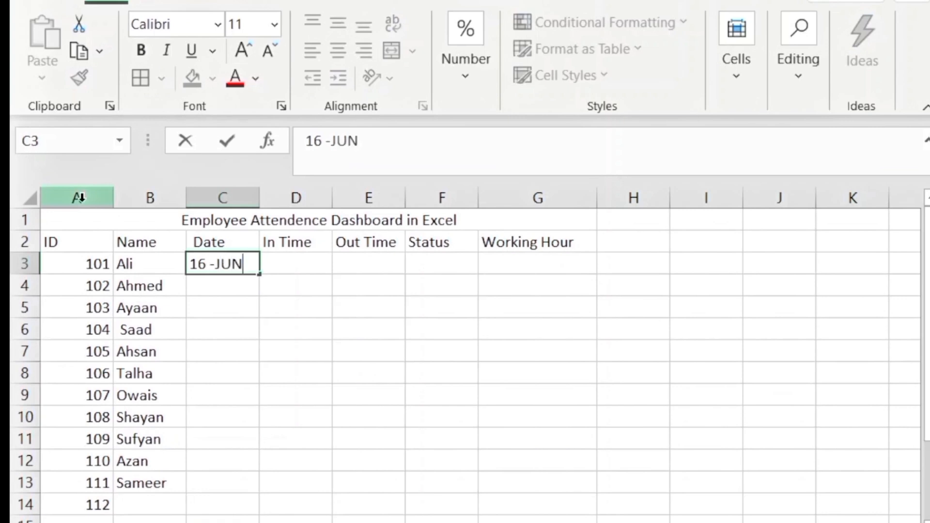
{"action": "type", "text": "E"}
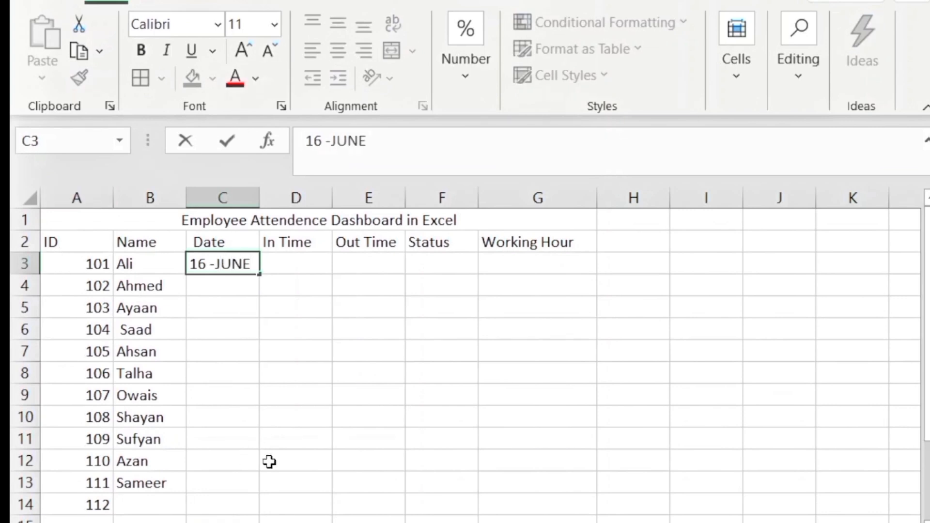
{"action": "double_click", "coordinate": [258, 275]}
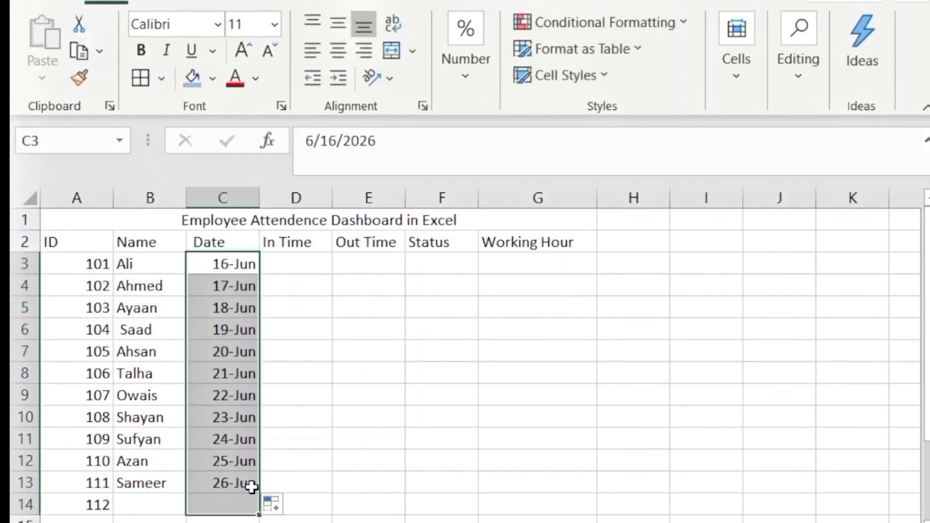
{"action": "left_click", "coordinate": [285, 510]}
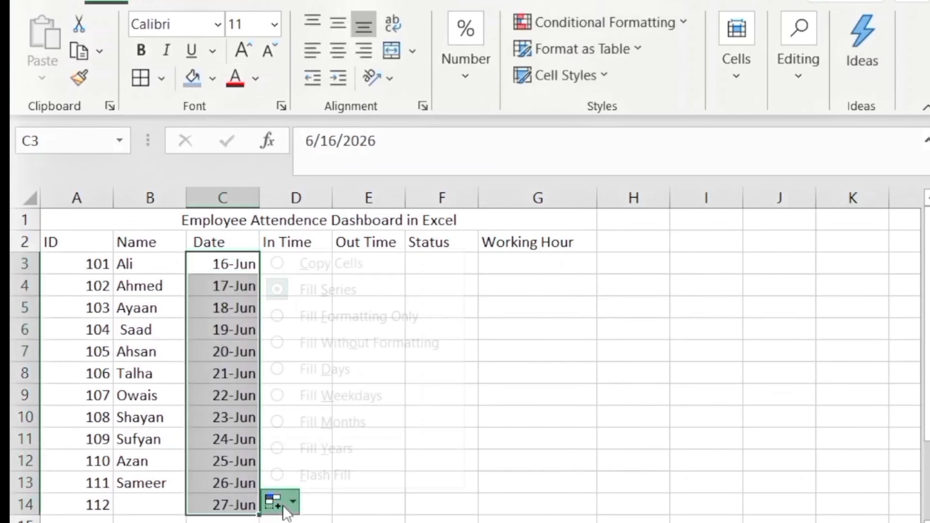
{"action": "left_click", "coordinate": [313, 269]}
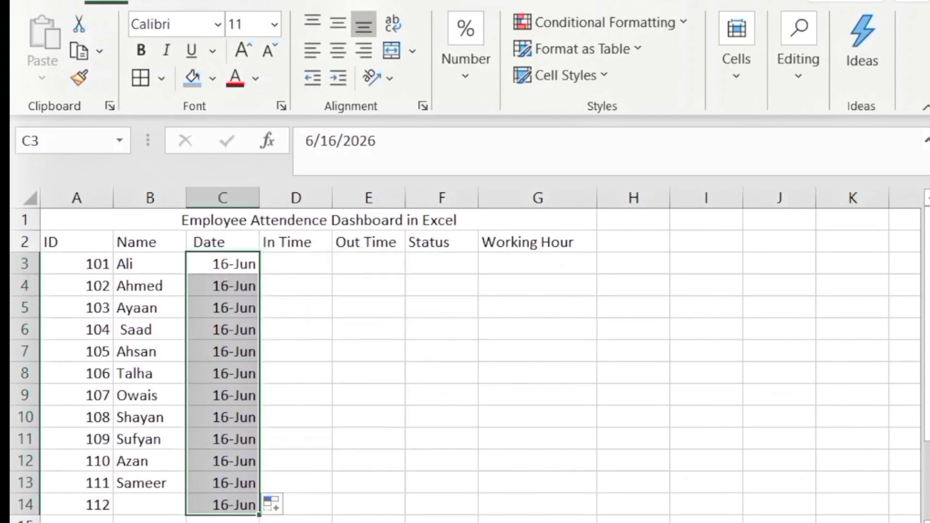
{"action": "left_click", "coordinate": [286, 257]}
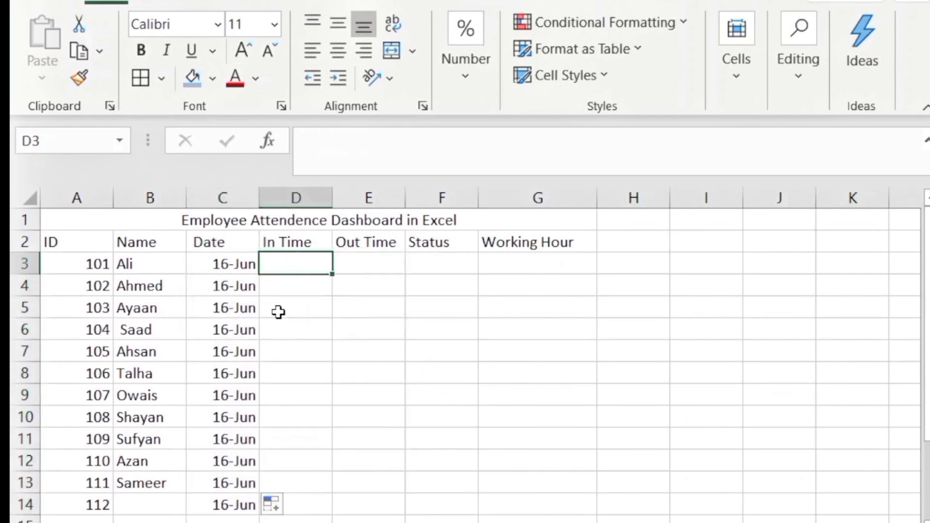
Start F3's Status formula with =IF(D3="","Absent" for a blank In Time
{"action": "key", "text": "Right"}
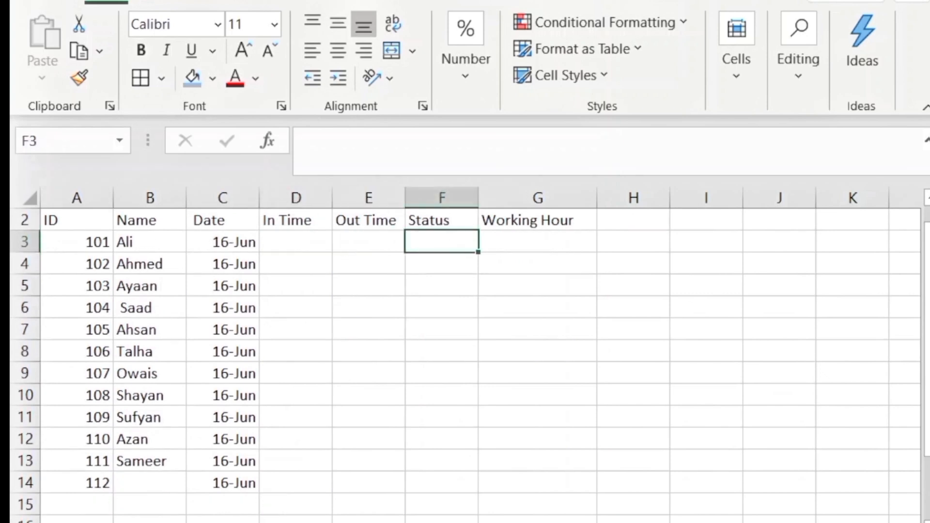
{"action": "type", "text": "="}
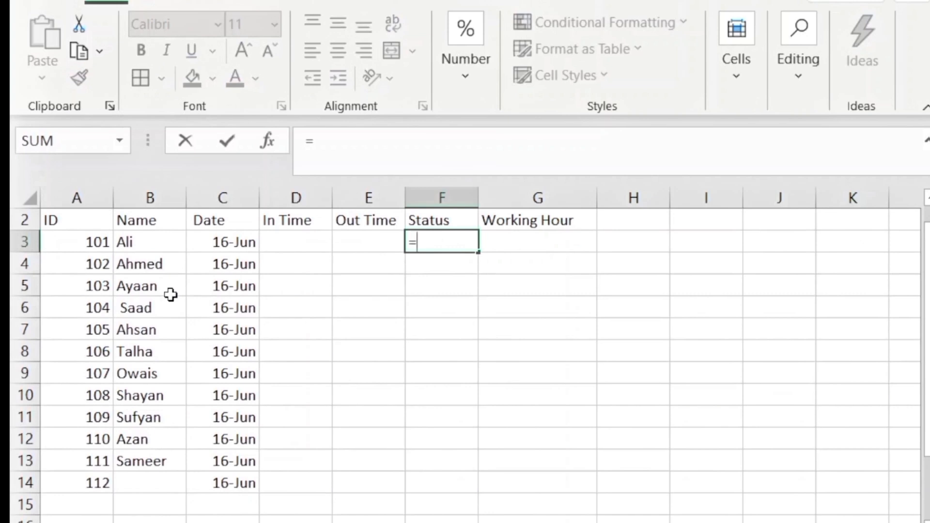
{"action": "type", "text": "IF"}
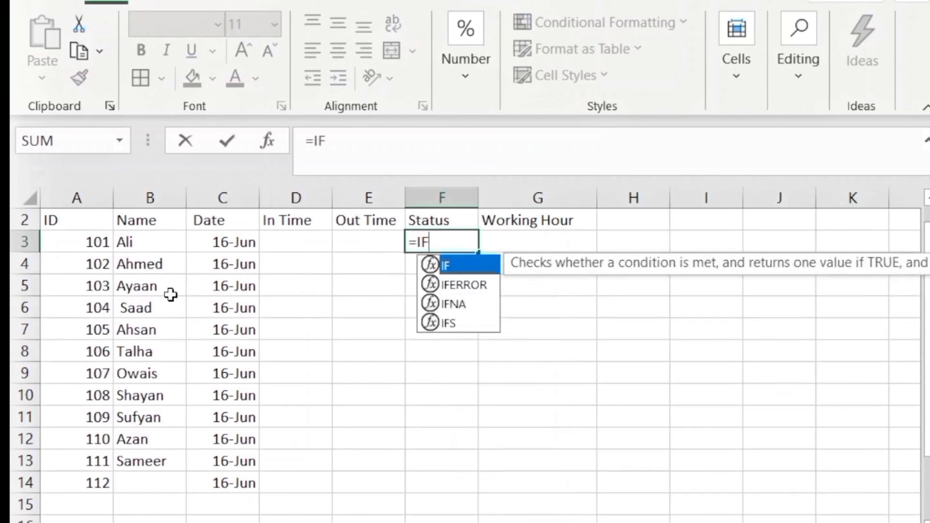
{"action": "type", "text": "("}
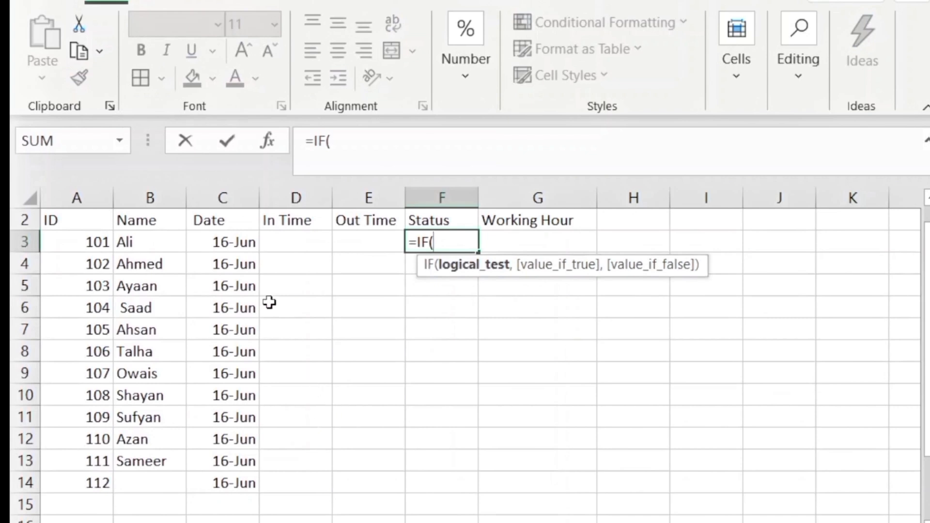
{"action": "left_click", "coordinate": [292, 242]}
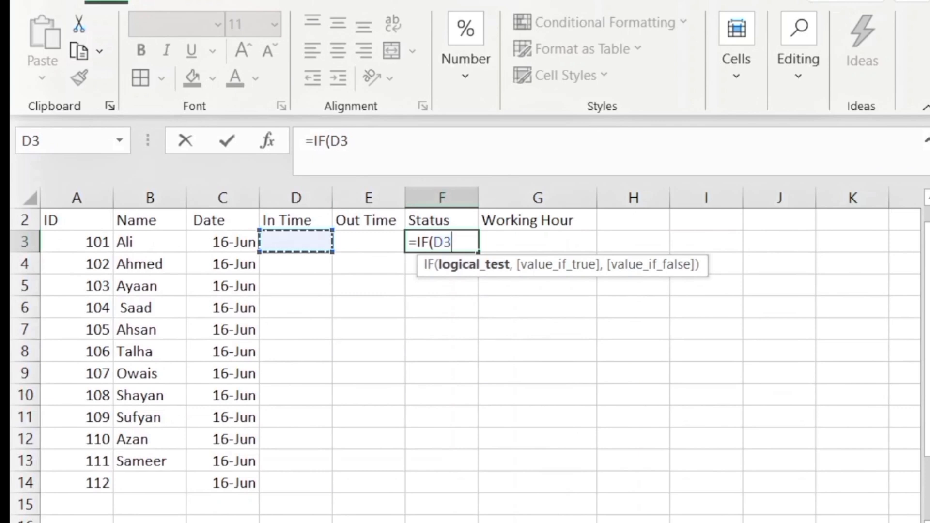
{"action": "type", "text": "="}
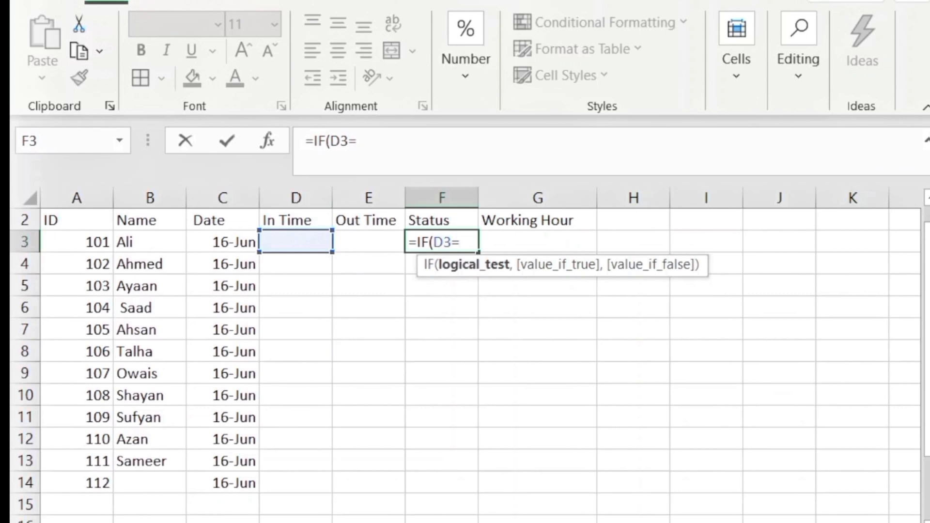
{"action": "type", "text": "\"\","}
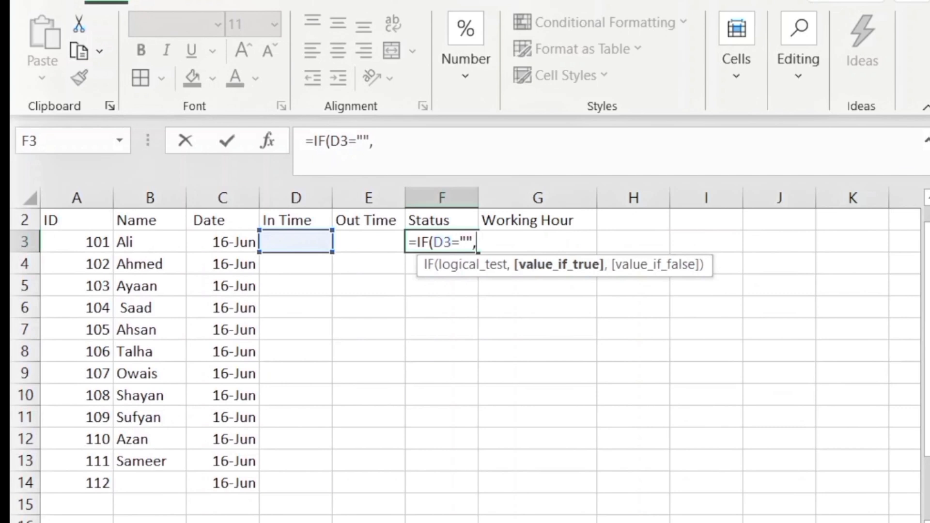
{"action": "type", "text": "\"Absent"}
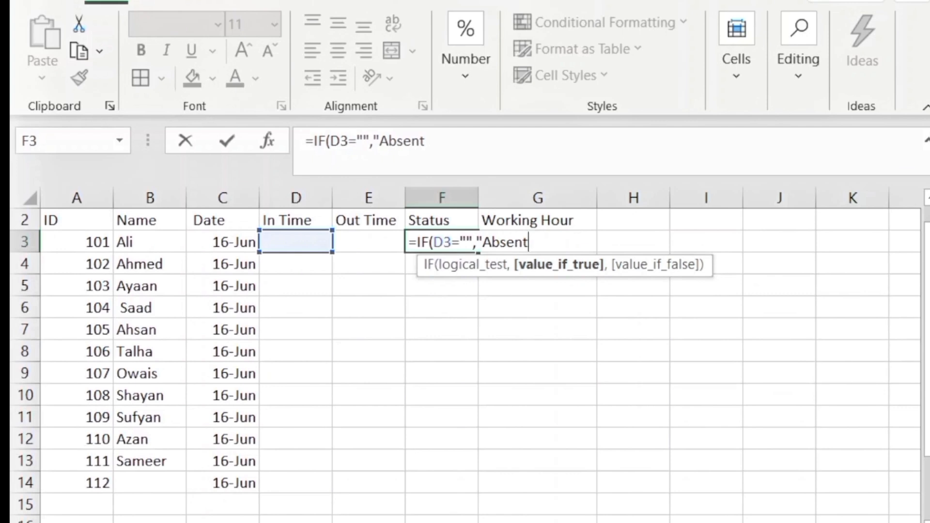
{"action": "type", "text": "\""}
Add the nested IF(D3<=TIME(9,0,0),"On Time","late") and enter the finished formula
{"action": "type", "text": ","}
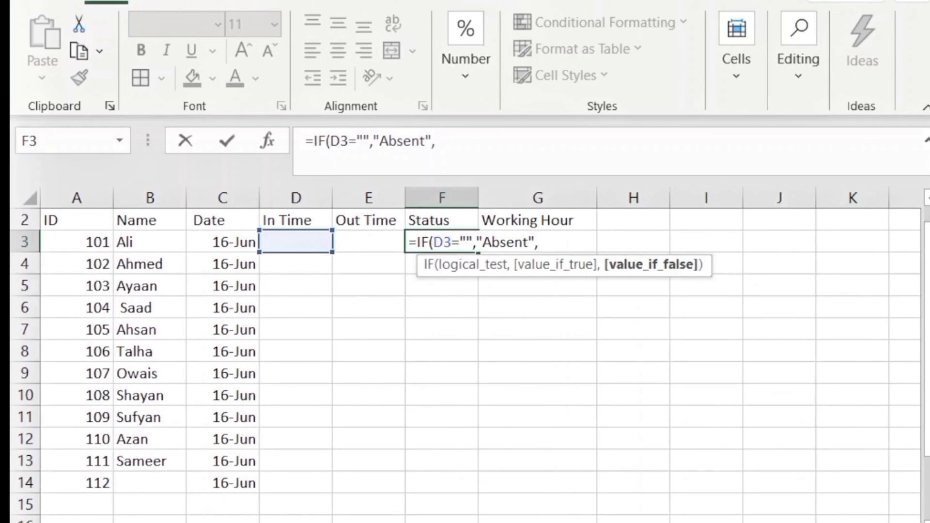
{"action": "type", "text": "if("}
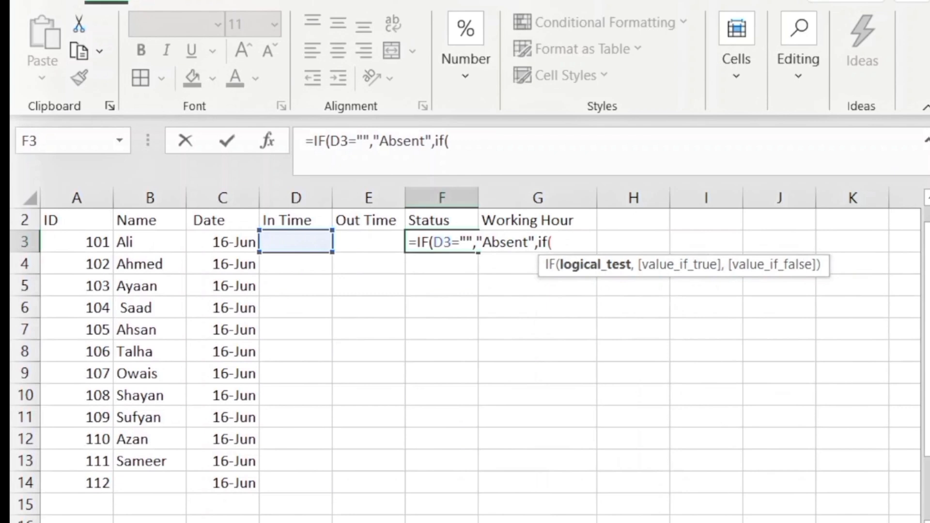
{"action": "key", "text": "BackSpace"}
{"action": "key", "text": "BackSpace"}
{"action": "key", "text": "BackSpace"}
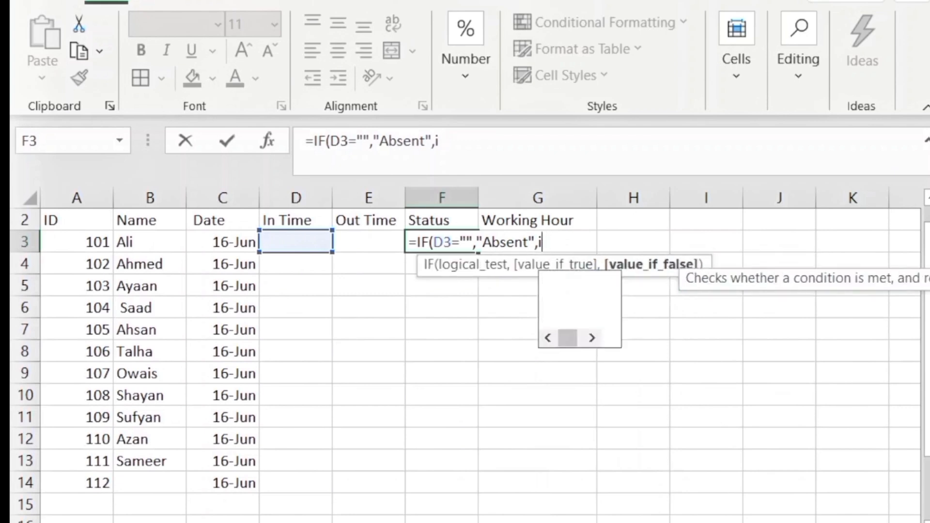
{"action": "type", "text": "IF("}
{"action": "left_click", "coordinate": [274, 254]}
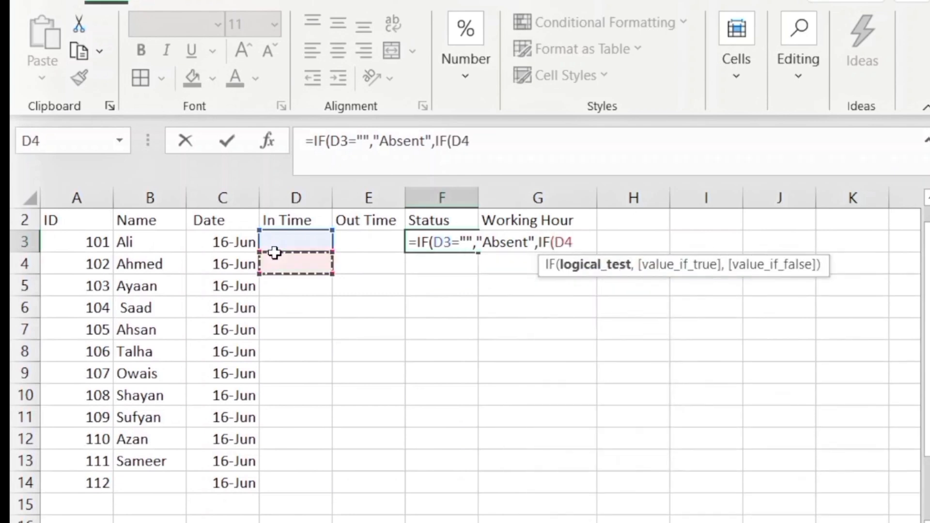
{"action": "left_click", "coordinate": [273, 247]}
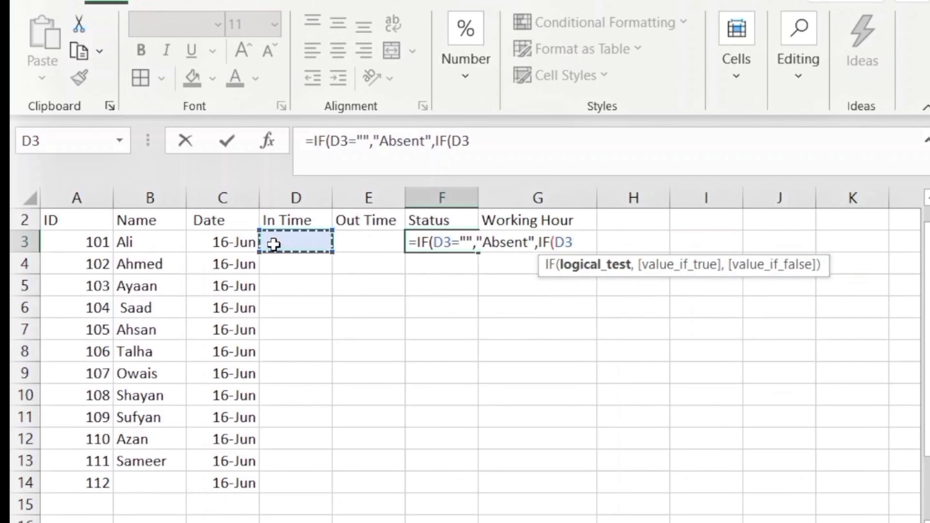
{"action": "type", "text": "<"}
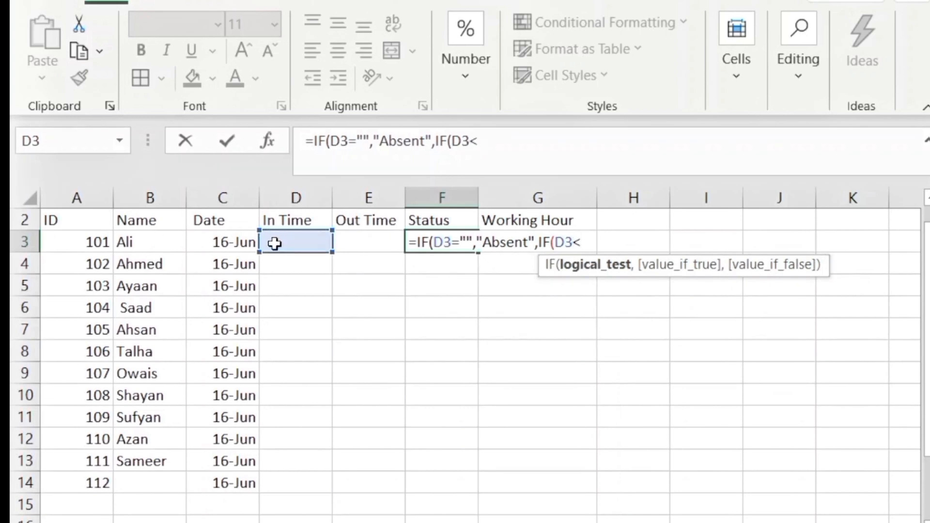
{"action": "type", "text": "=TI"}
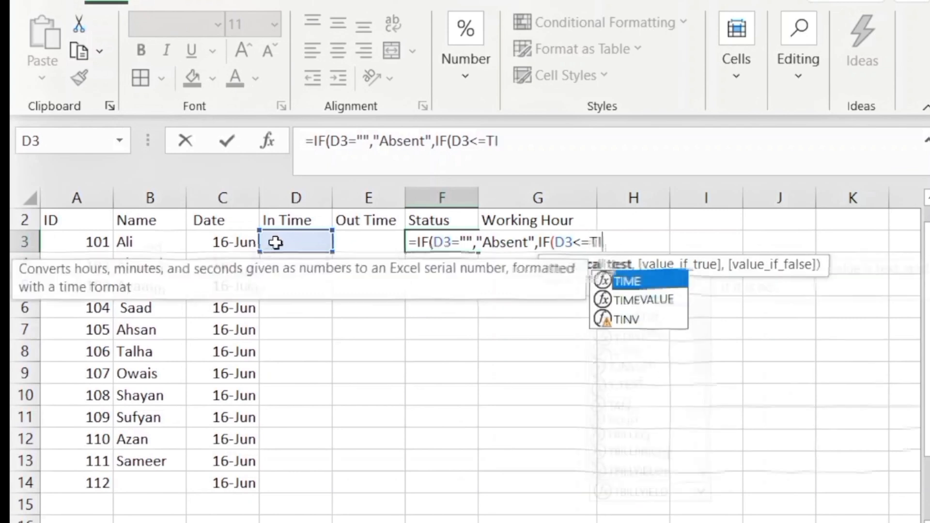
{"action": "type", "text": "ME"}
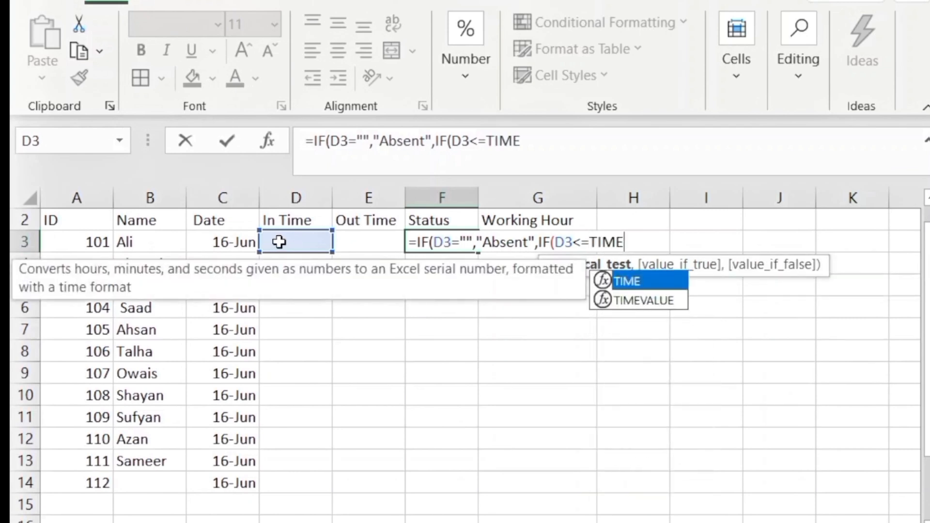
{"action": "type", "text": "("}
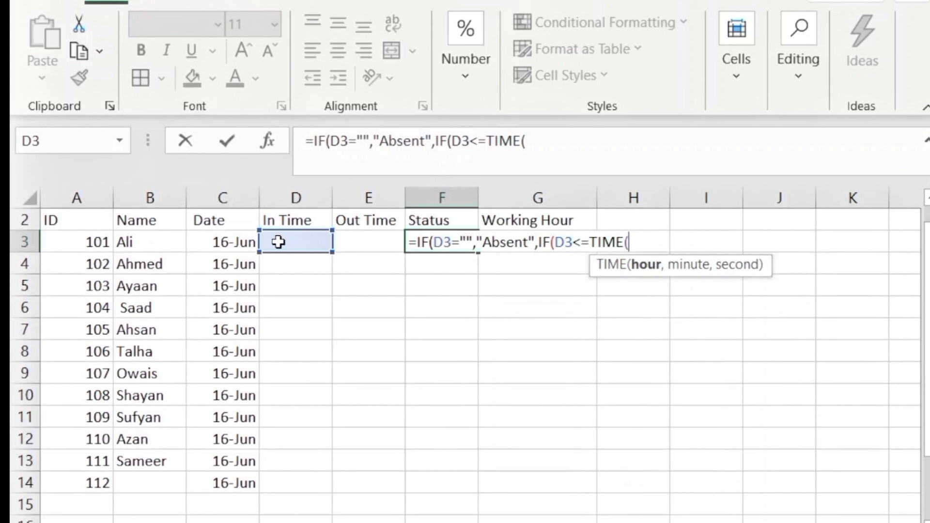
{"action": "type", "text": "9,"}
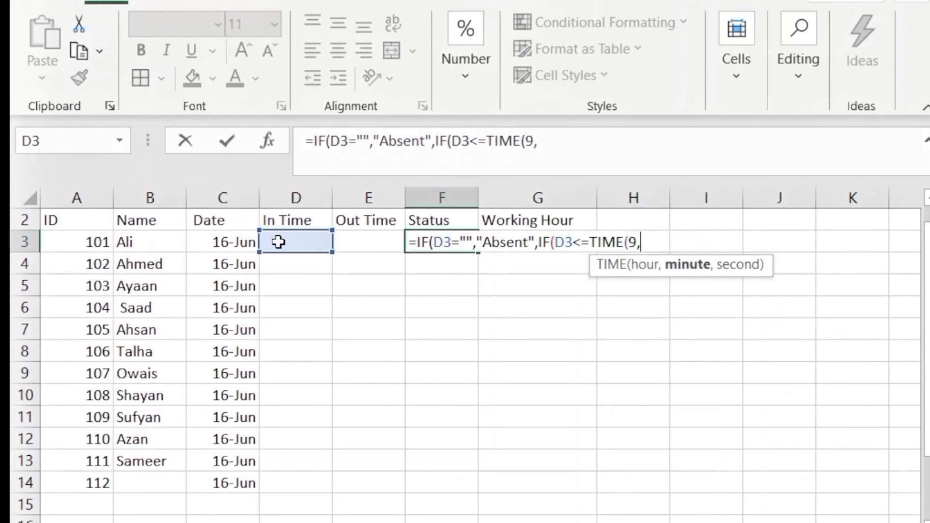
{"action": "type", "text": "0,0,"}
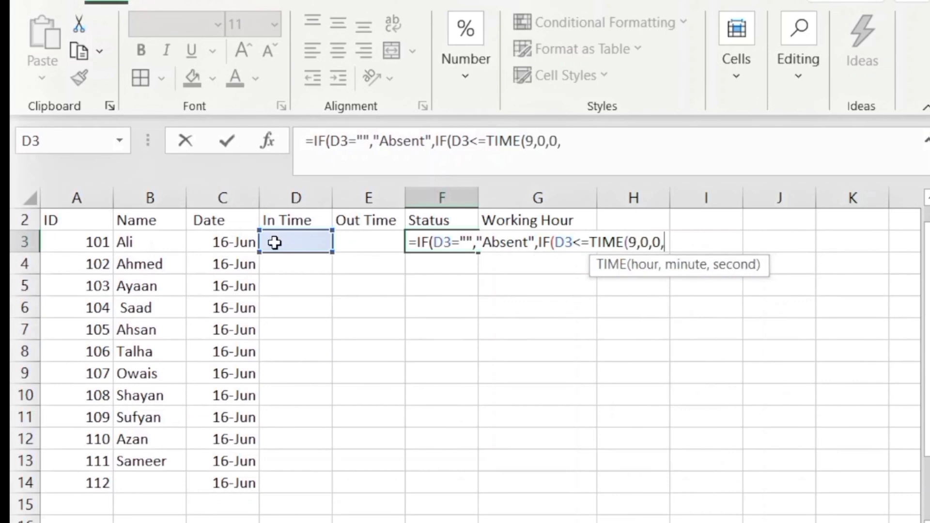
{"action": "key", "text": "BackSpace"}
{"action": "type", "text": ")"}
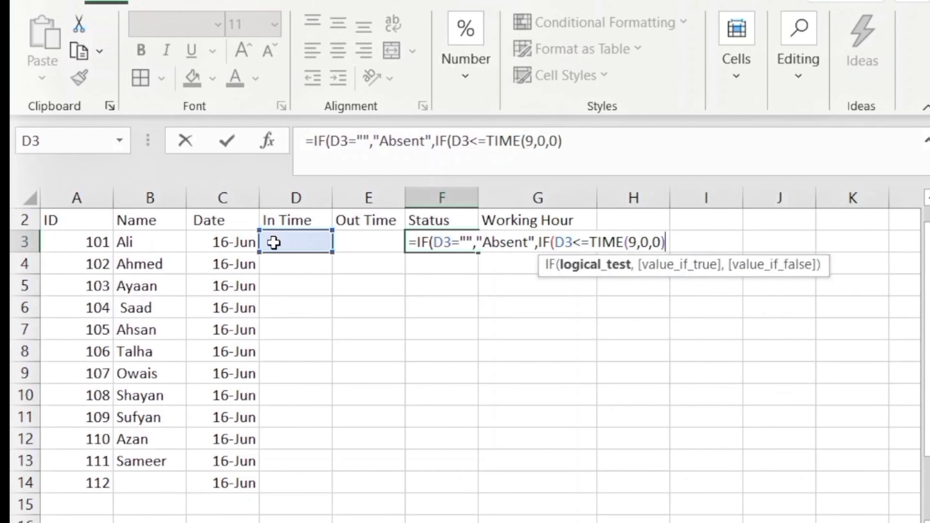
{"action": "type", "text": ",\""}
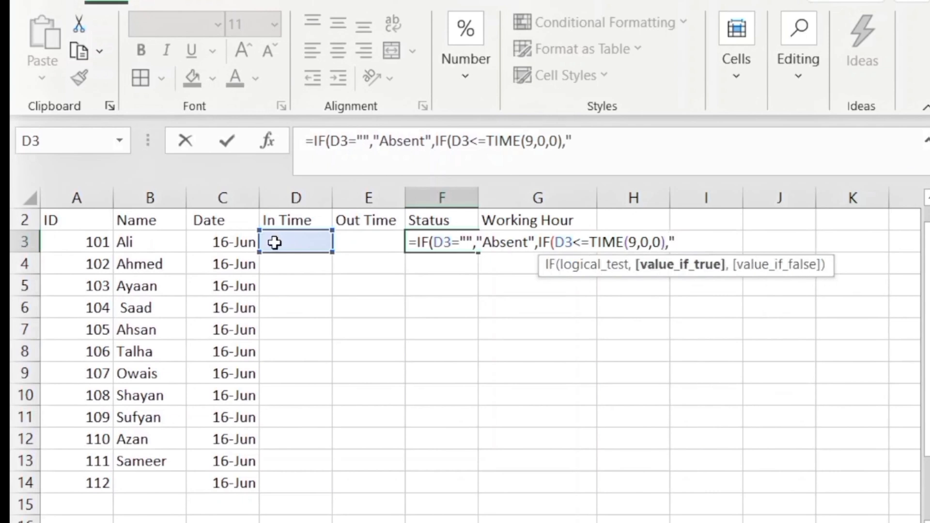
{"action": "type", "text": "On t"}
{"action": "key", "text": "BackSpace"}
{"action": "type", "text": "tiME"}
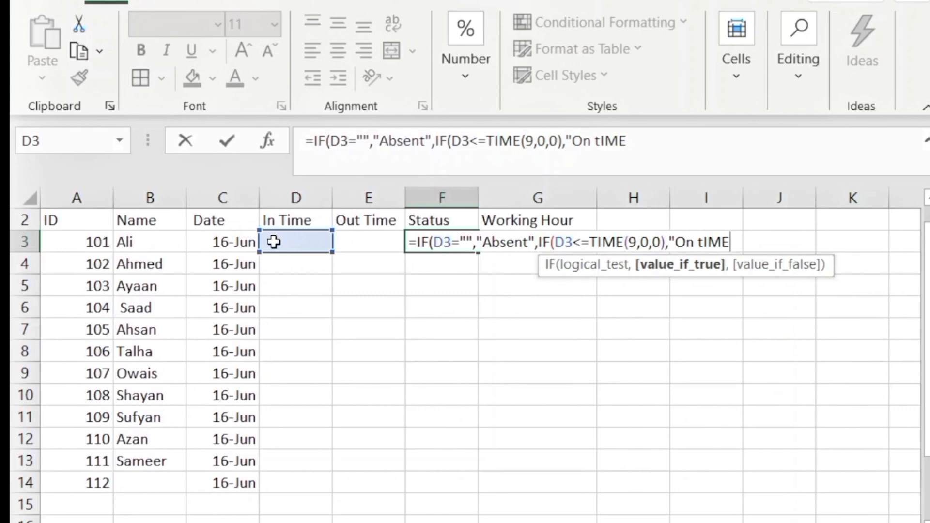
{"action": "key", "text": "BackSpace"}
{"action": "key", "text": "BackSpace"}
{"action": "key", "text": "BackSpace"}
{"action": "type", "text": "ime="}
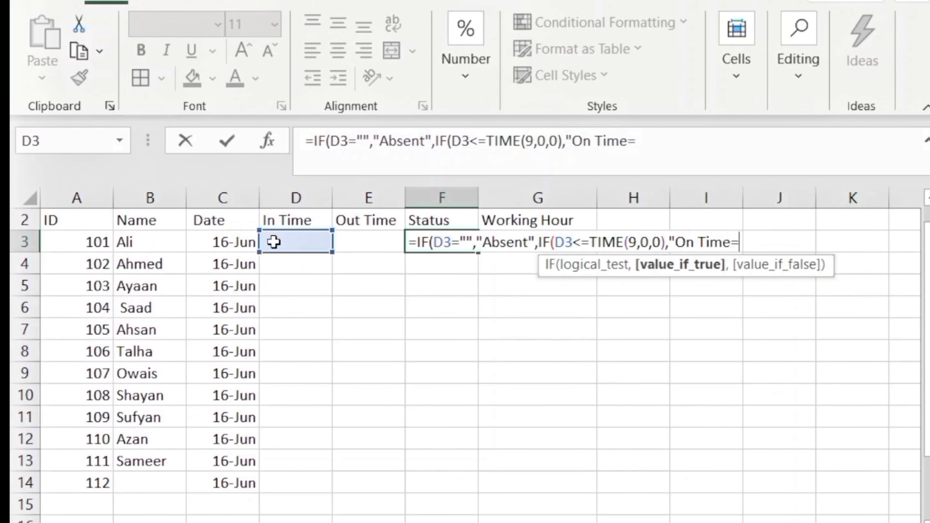
{"action": "key", "text": "BackSpace"}
{"action": "type", "text": "\","}
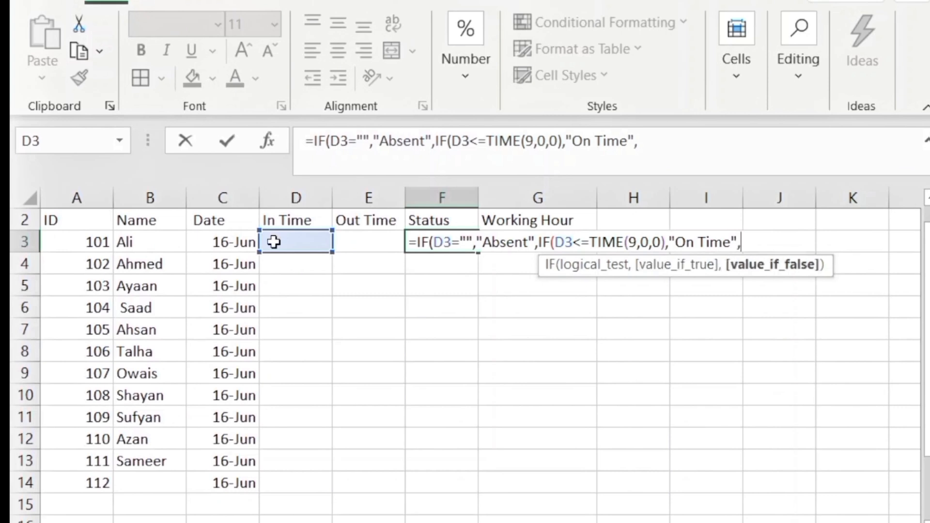
{"action": "type", "text": "\"late"}
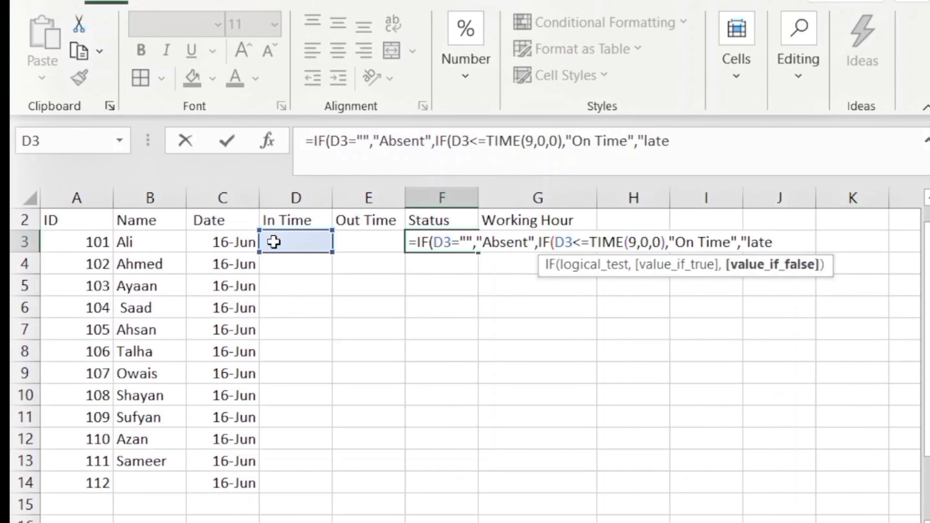
{"action": "type", "text": "\""}
{"action": "type", "text": "))"}
{"action": "key", "text": "Return"}
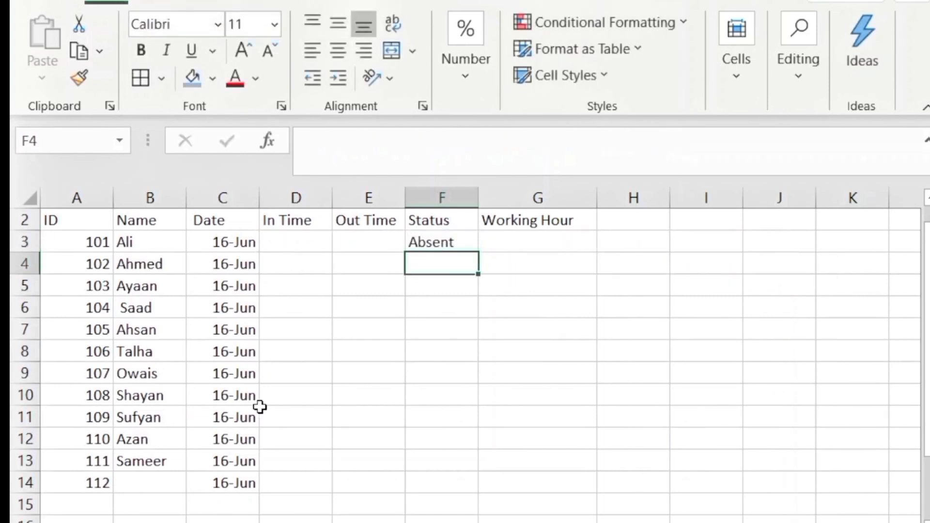
Copy the Status formula from F3 down to F14
{"action": "left_click", "coordinate": [453, 242]}
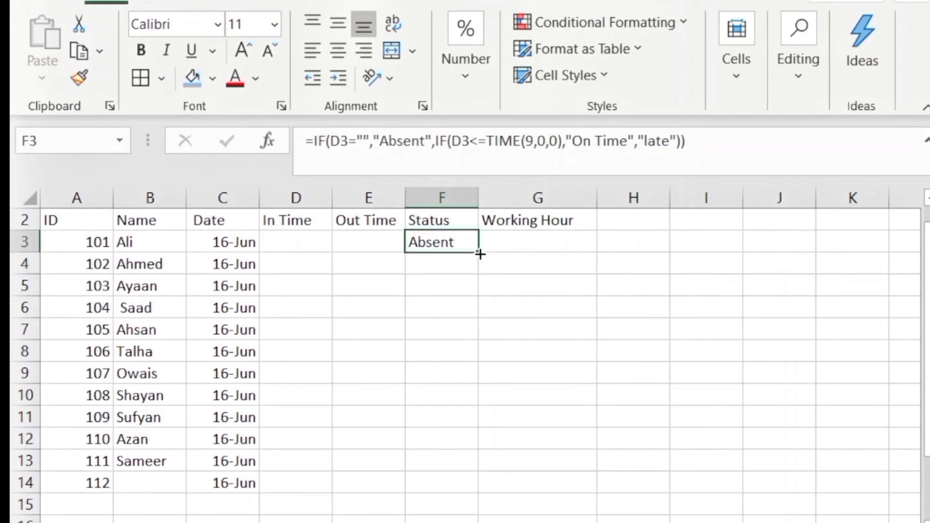
{"action": "left_click_drag", "start_coordinate": [480, 254], "coordinate": [477, 494]}
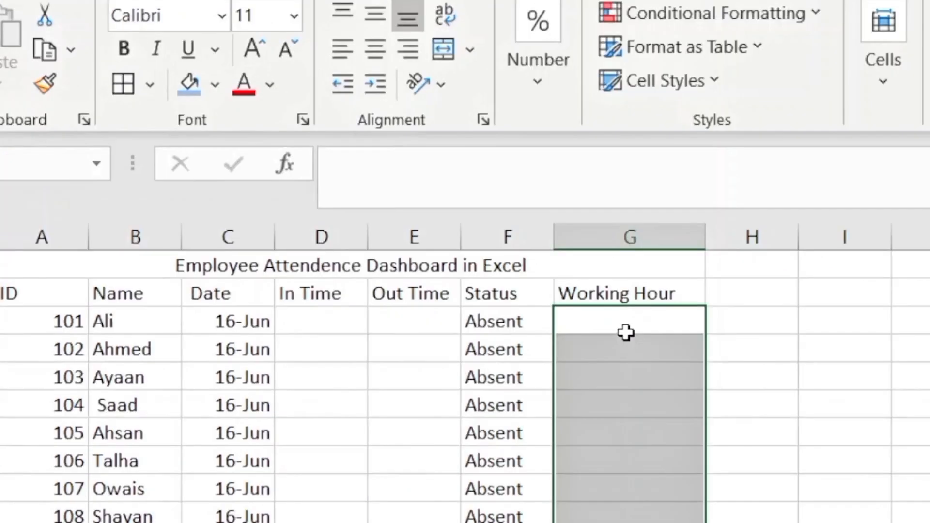
{"action": "left_click_drag", "start_coordinate": [626, 333], "coordinate": [624, 327]}
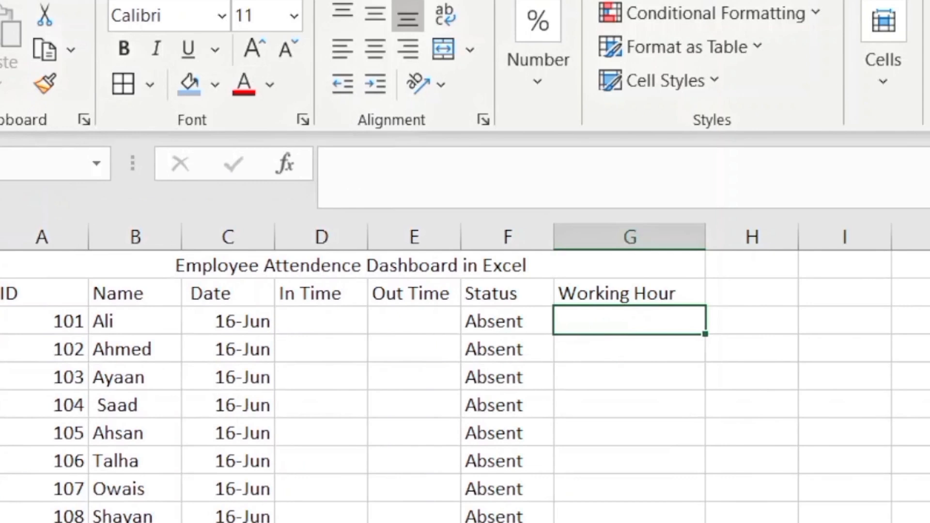
Enter =IF(OR(D3="",E3=""),"",E3-D3) in G3
{"action": "type", "text": "="}
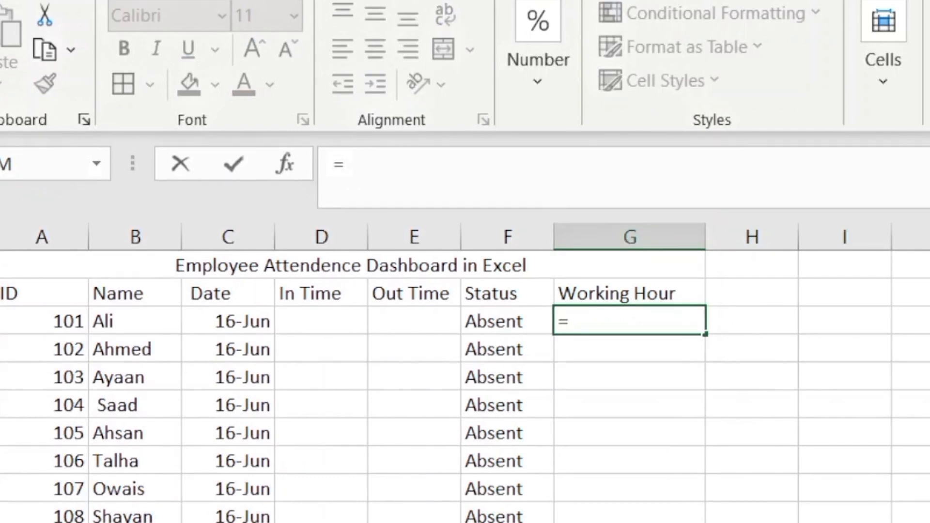
{"action": "type", "text": "IF"}
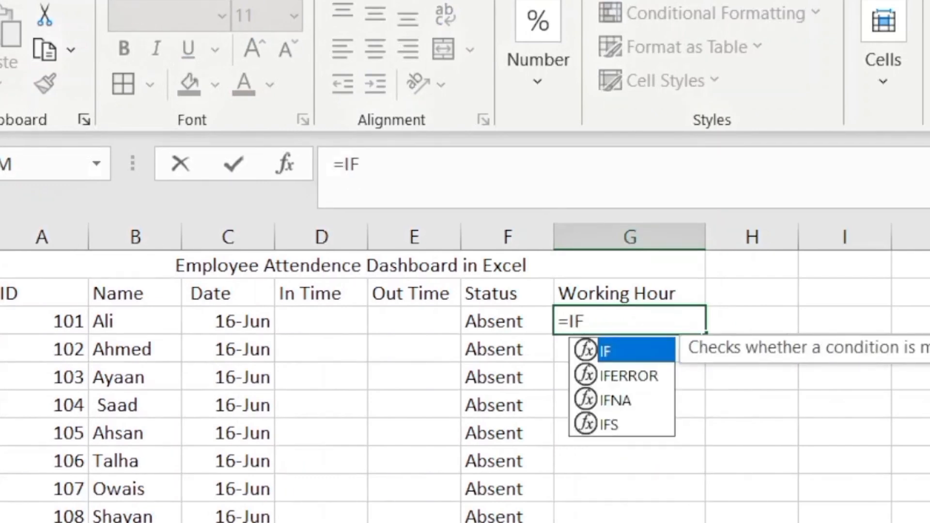
{"action": "type", "text": "(OR"}
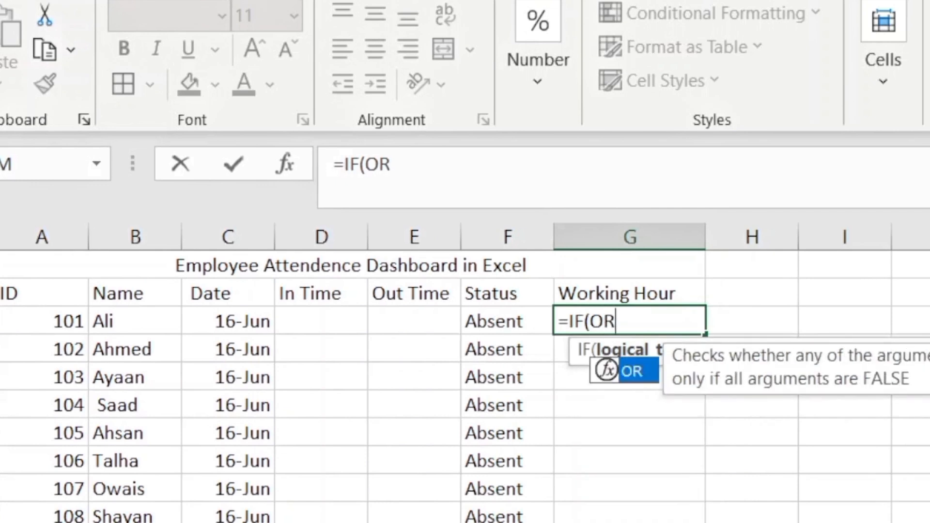
{"action": "type", "text": "("}
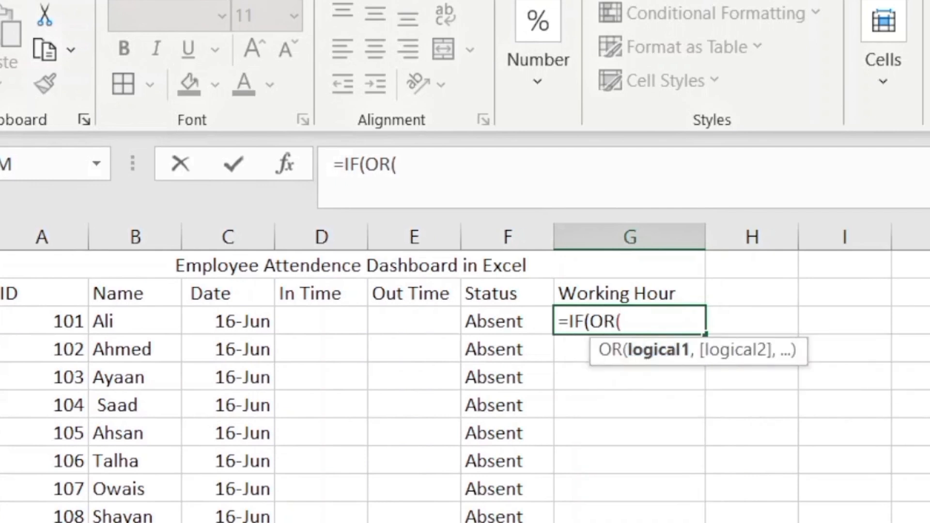
{"action": "type", "text": "D3"}
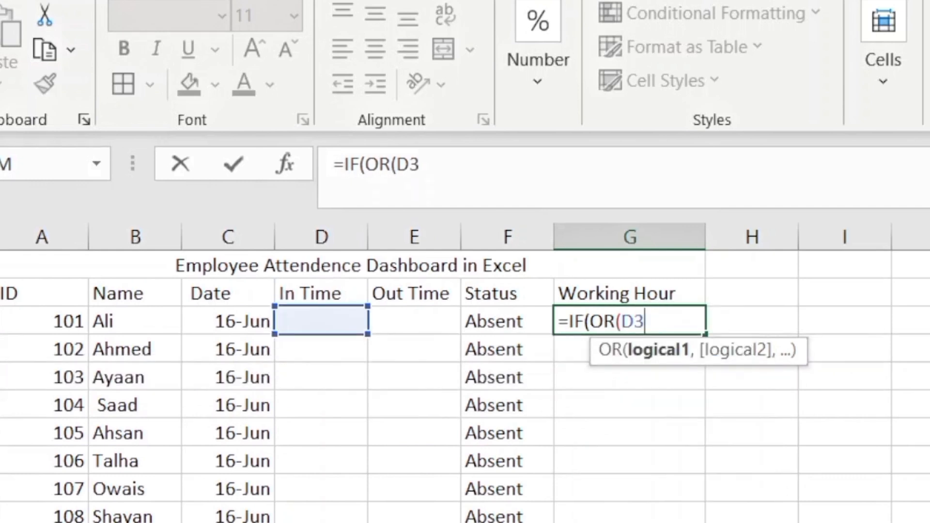
{"action": "type", "text": "=\"\","}
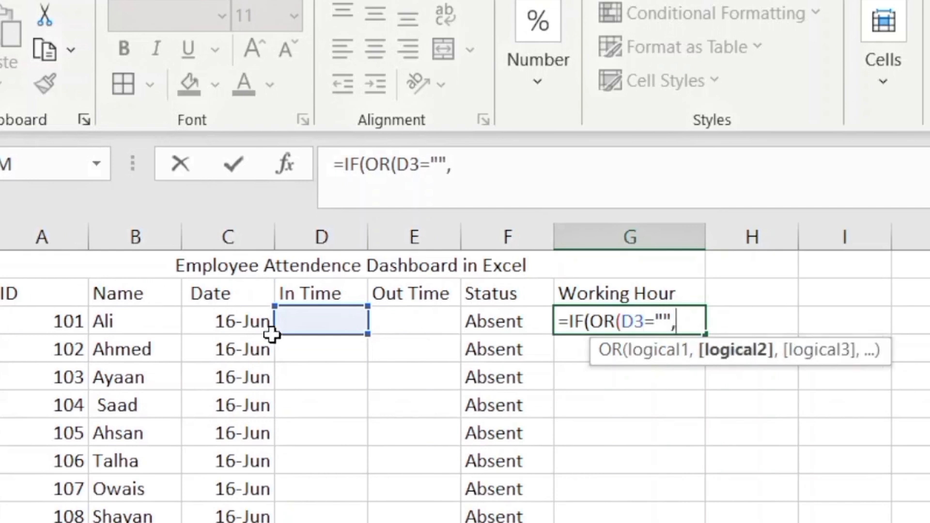
{"action": "left_click", "coordinate": [422, 321]}
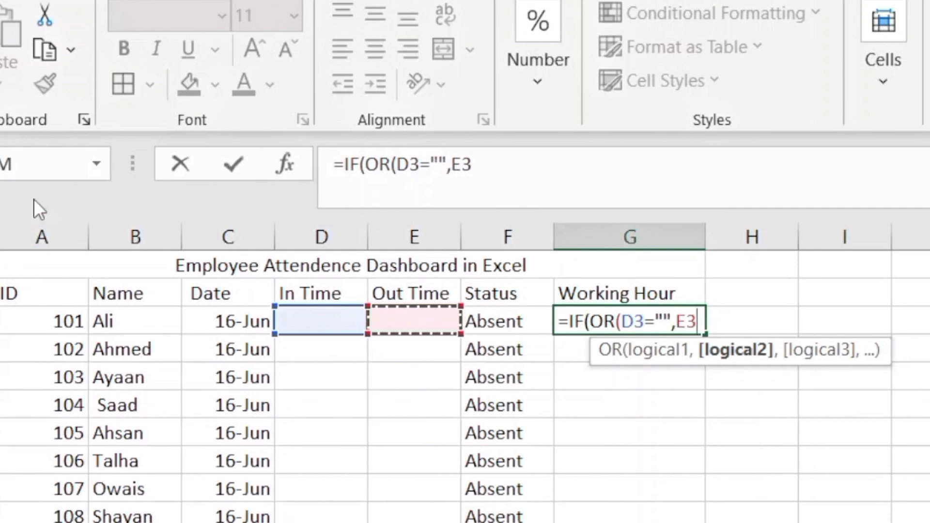
{"action": "type", "text": "=\"\""}
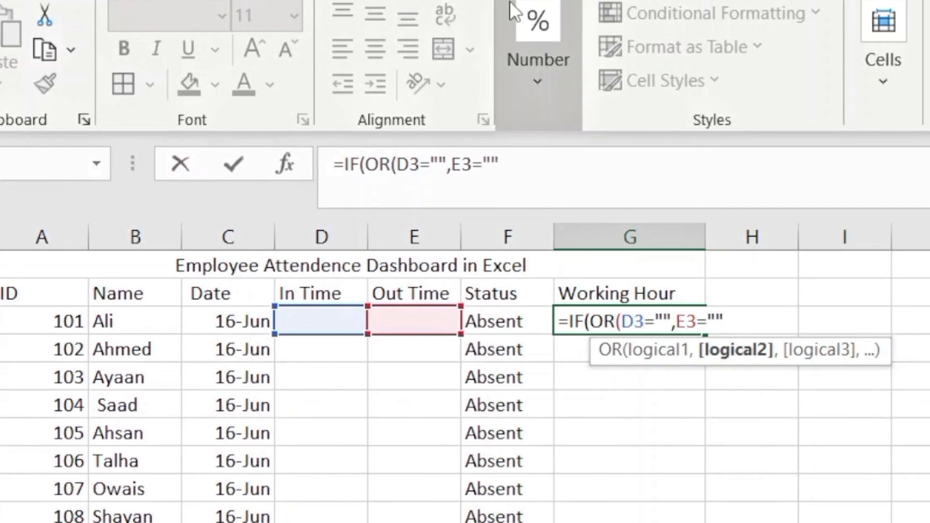
{"action": "type", "text": ")"}
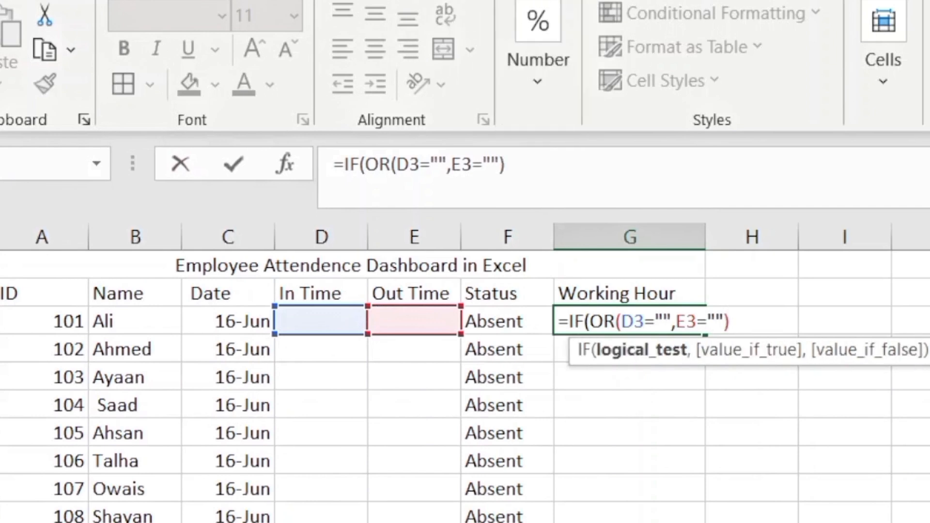
{"action": "type", "text": ","}
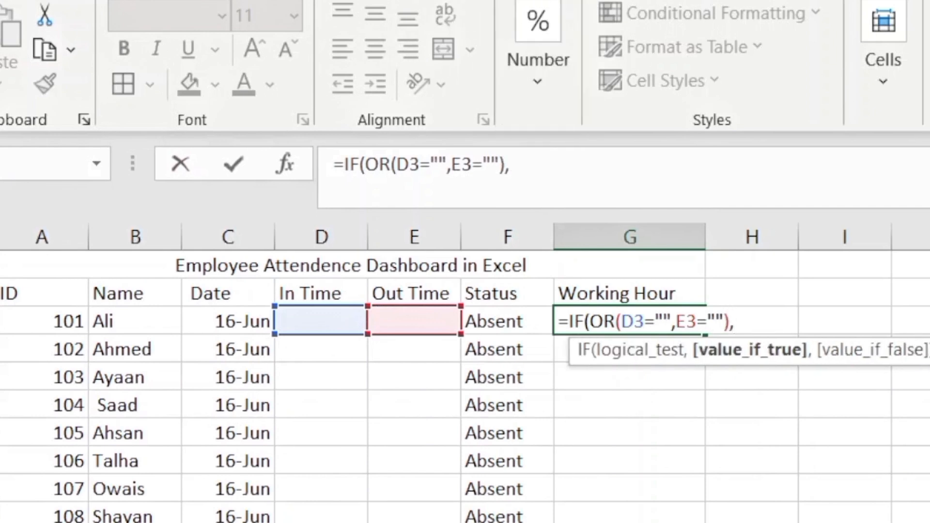
{"action": "type", "text": "\"\","}
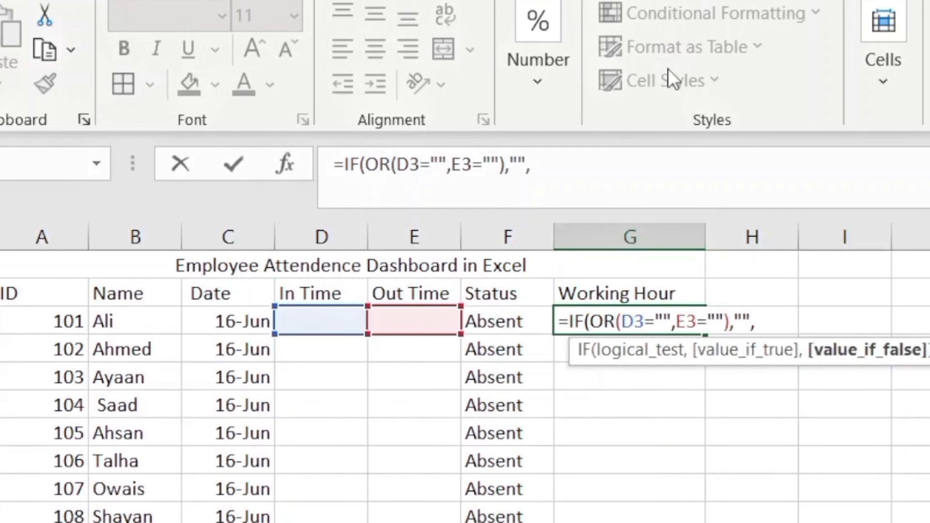
{"action": "left_click", "coordinate": [412, 319]}
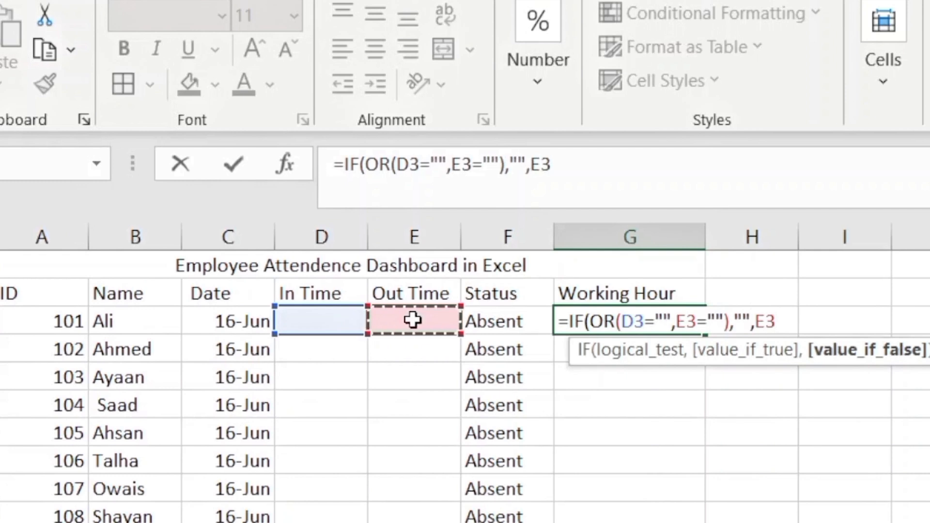
{"action": "type", "text": "-"}
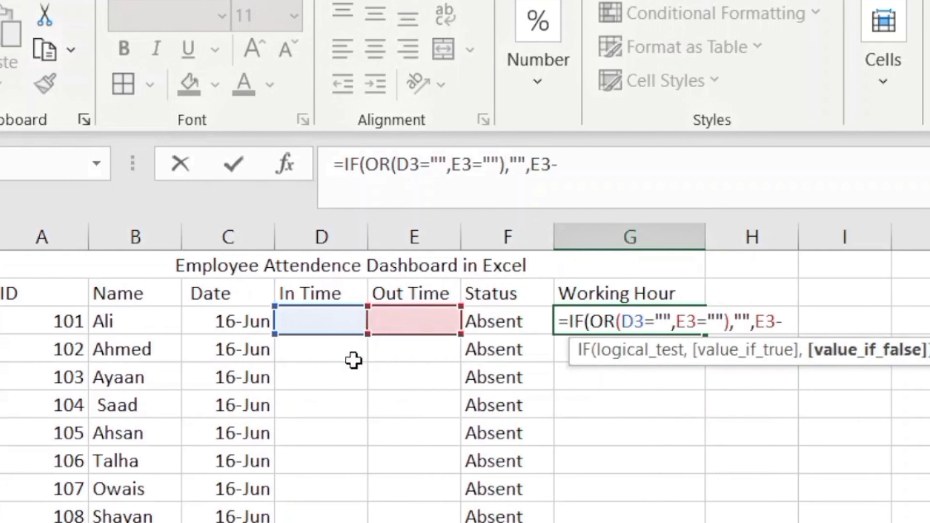
{"action": "left_click", "coordinate": [333, 328]}
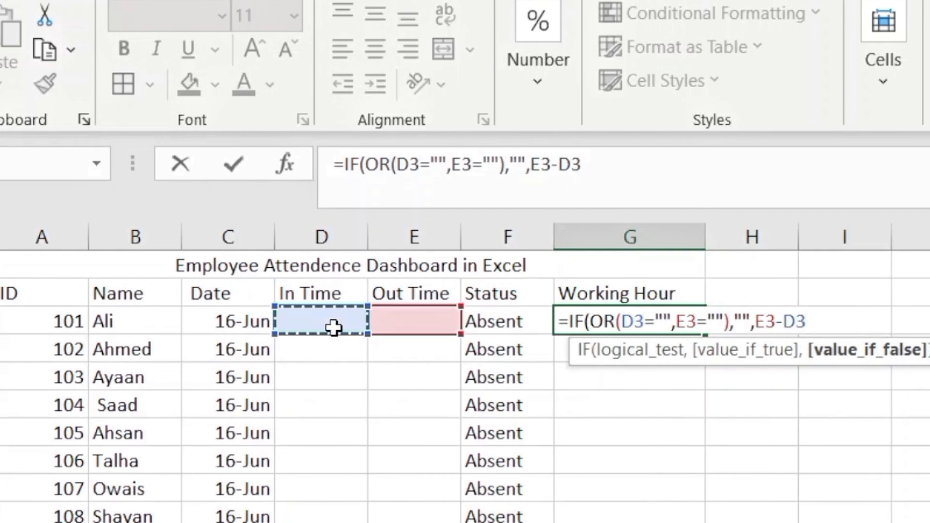
{"action": "type", "text": ")"}
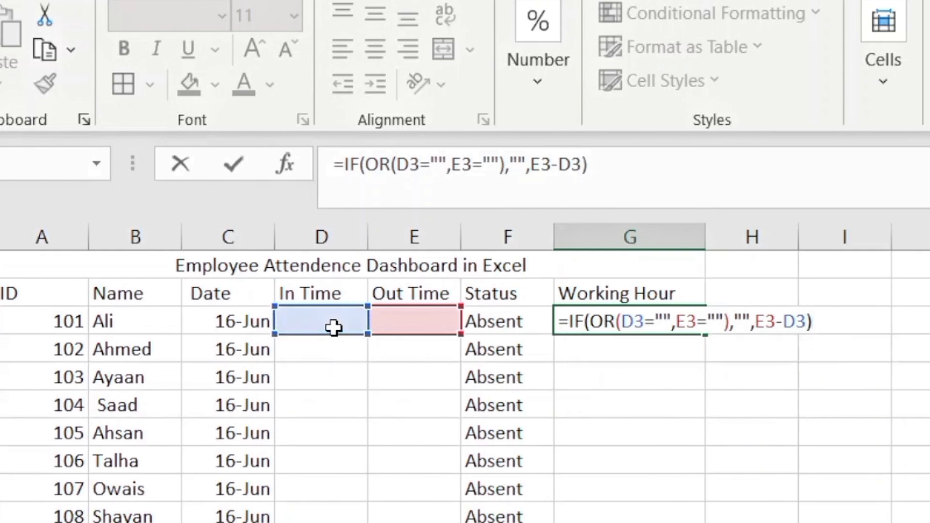
{"action": "key", "text": "Return"}
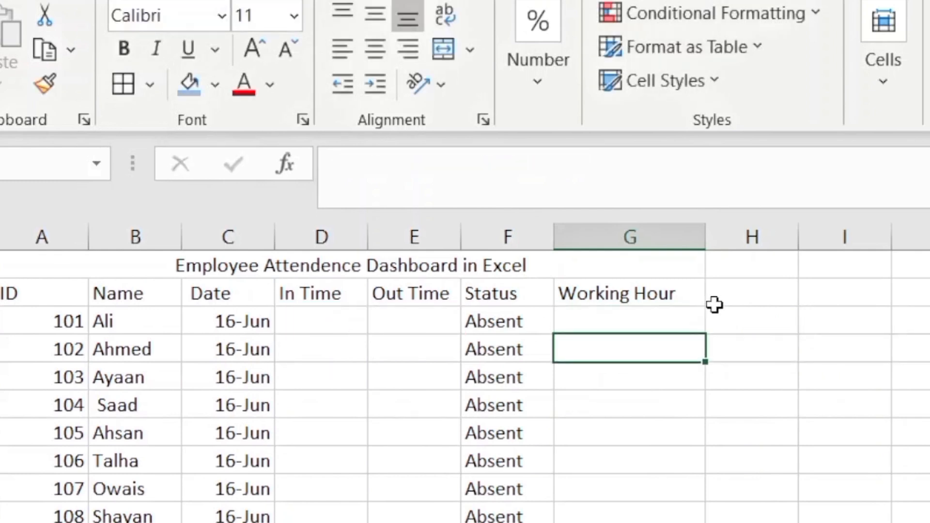
Enter Ali's In Time 9:00 AM in D3 and Out Time 5:00 PM in E3
{"action": "left_click", "coordinate": [682, 324]}
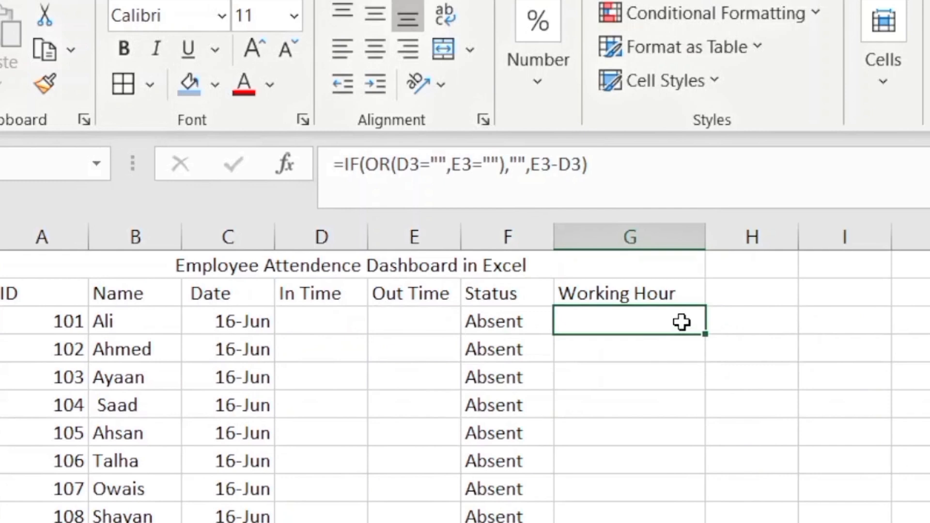
{"action": "left_click", "coordinate": [304, 312]}
{"action": "type", "text": "0"}
{"action": "key", "text": "BackSpace"}
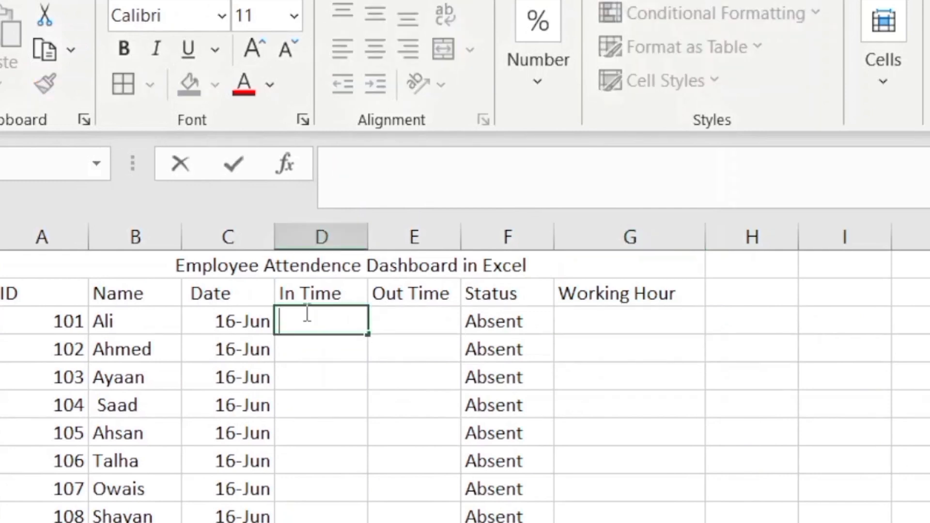
{"action": "type", "text": "9:"}
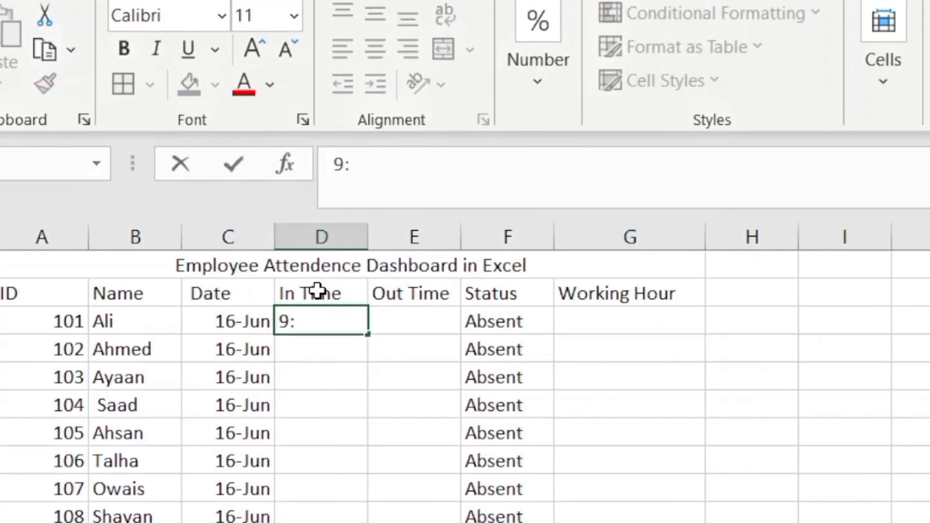
{"action": "type", "text": "00"}
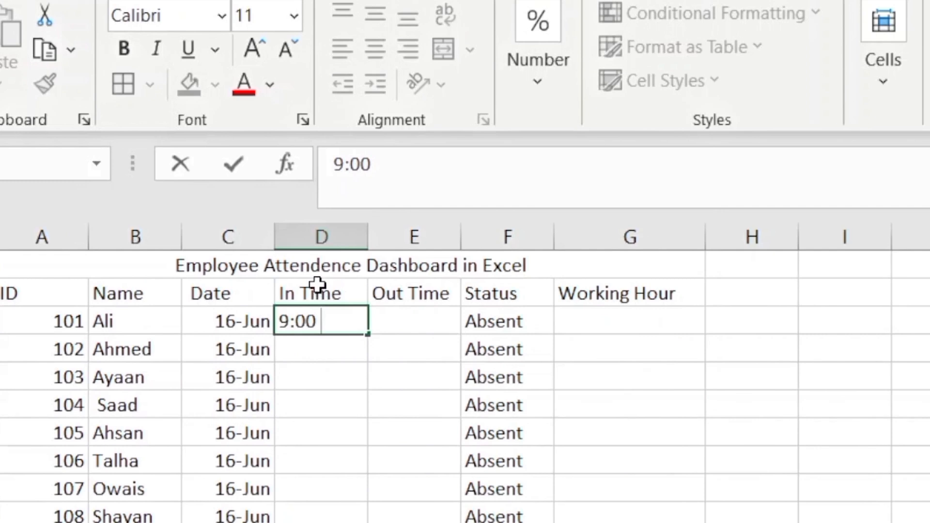
{"action": "type", "text": " AM"}
{"action": "key", "text": "Tab"}
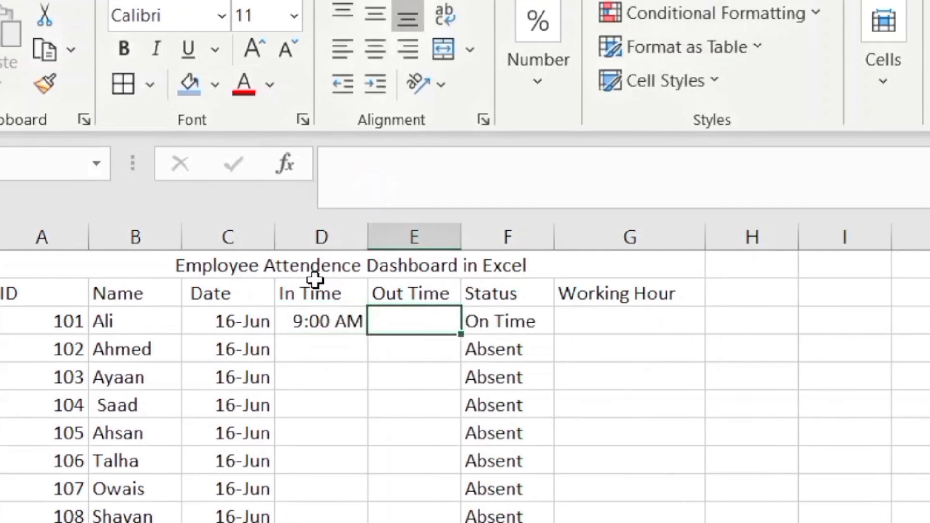
{"action": "type", "text": "5"}
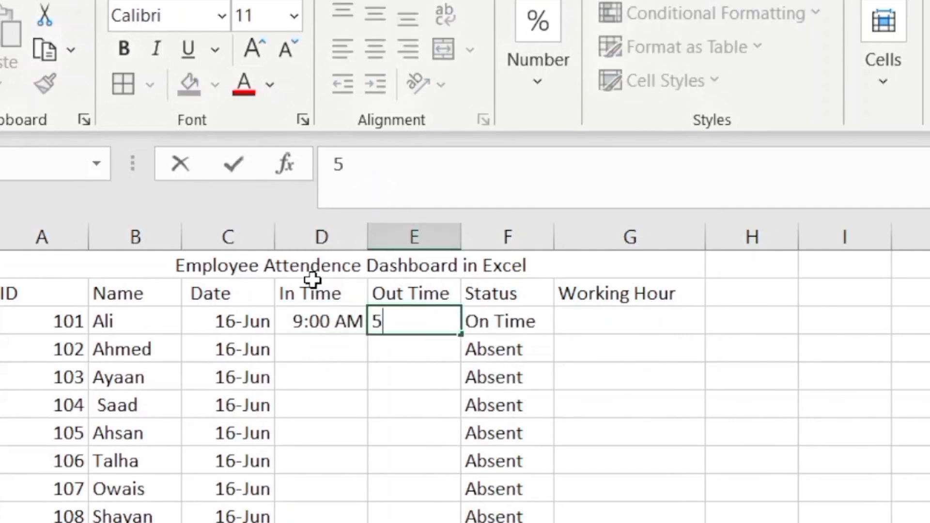
{"action": "type", "text": ":00"}
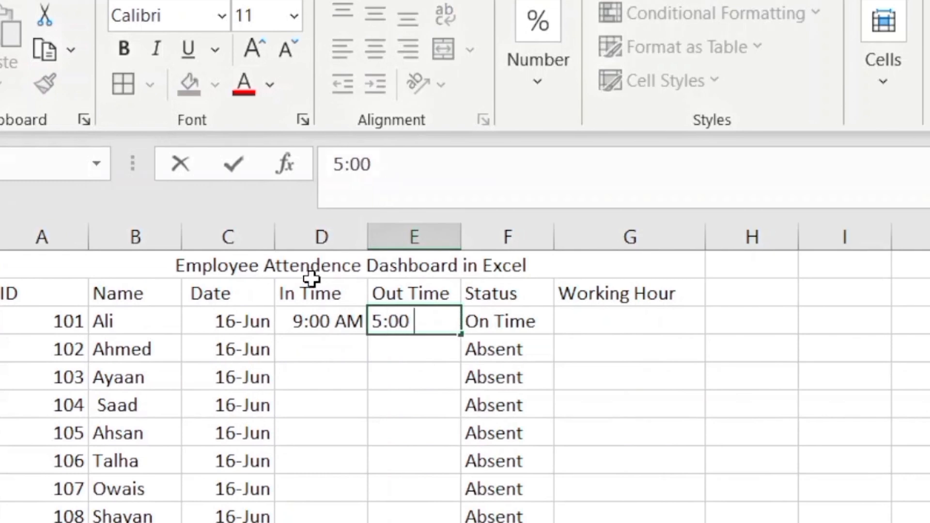
{"action": "type", "text": " PM"}
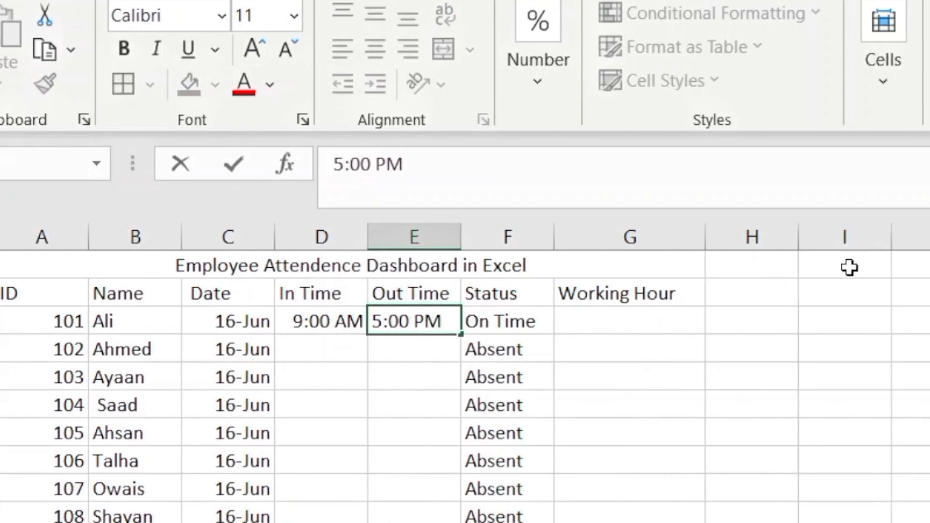
{"action": "left_click", "coordinate": [593, 328]}
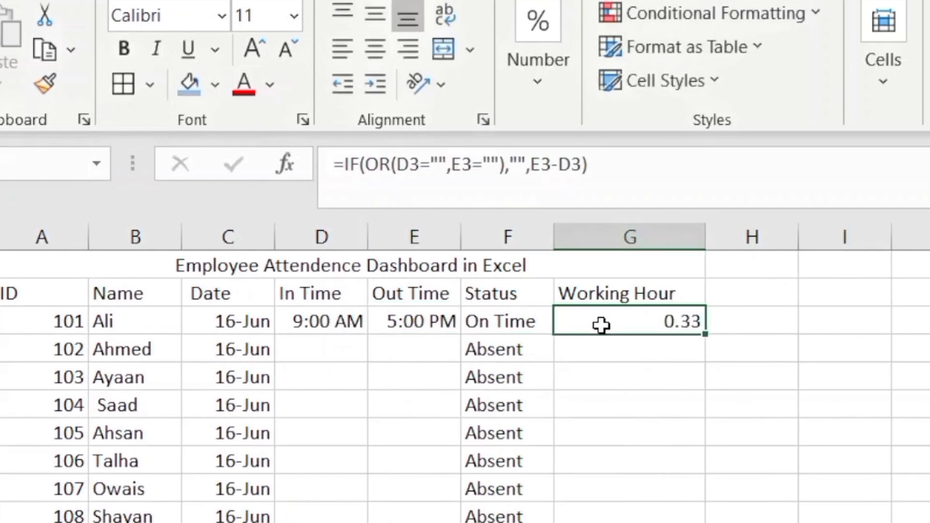
Check the Working Hour result in G3 and select column G
{"action": "left_click", "coordinate": [791, 429]}
{"action": "left_click", "coordinate": [682, 321]}
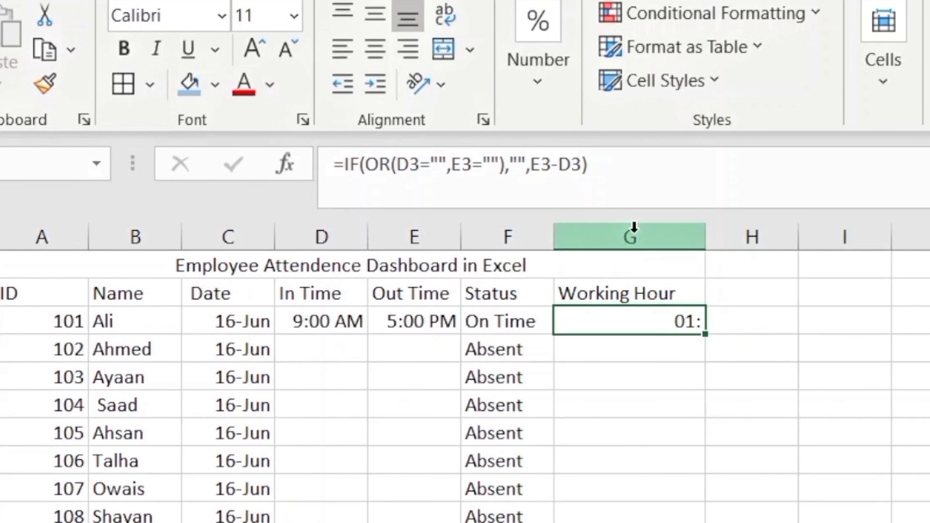
{"action": "left_click", "coordinate": [634, 227]}
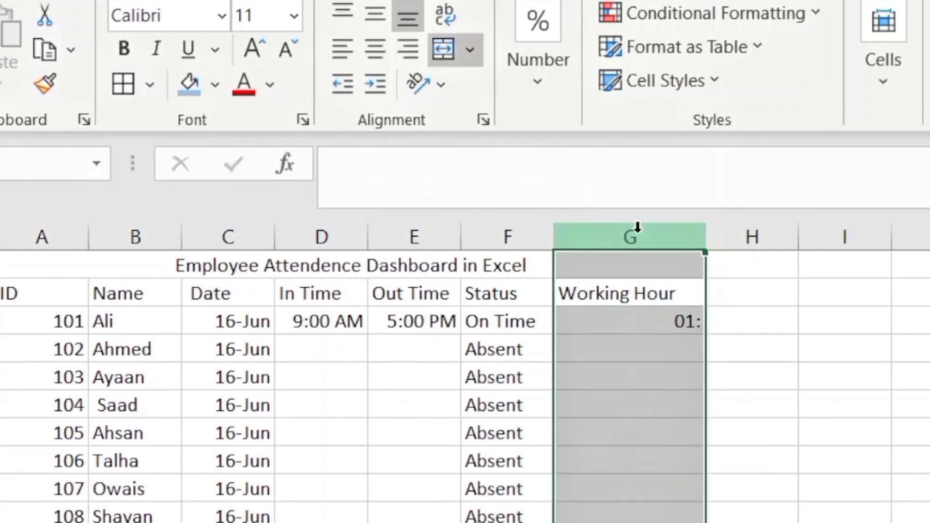
Apply the custom hh:mm number format to column G via Format Cells
{"action": "key", "text": "ctrl+1"}
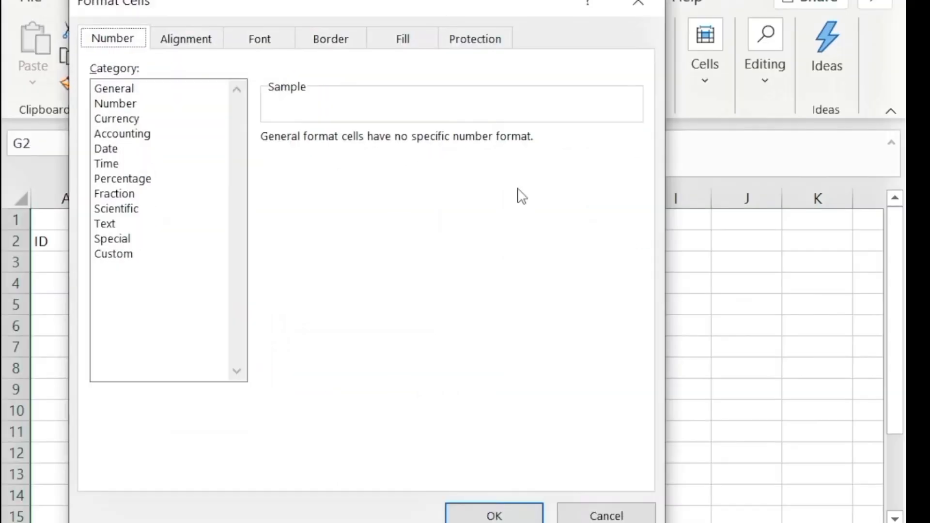
{"action": "left_click", "coordinate": [140, 255]}
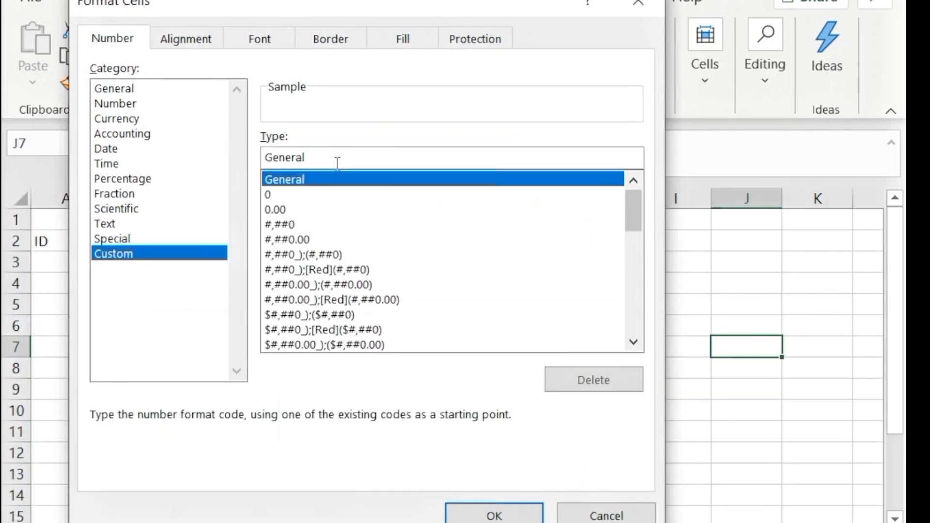
{"action": "key", "text": "BackSpace"}
{"action": "key", "text": "BackSpace"}
{"action": "key", "text": "BackSpace"}
{"action": "key", "text": "BackSpace"}
{"action": "key", "text": "BackSpace"}
{"action": "key", "text": "BackSpace"}
{"action": "key", "text": "BackSpace"}
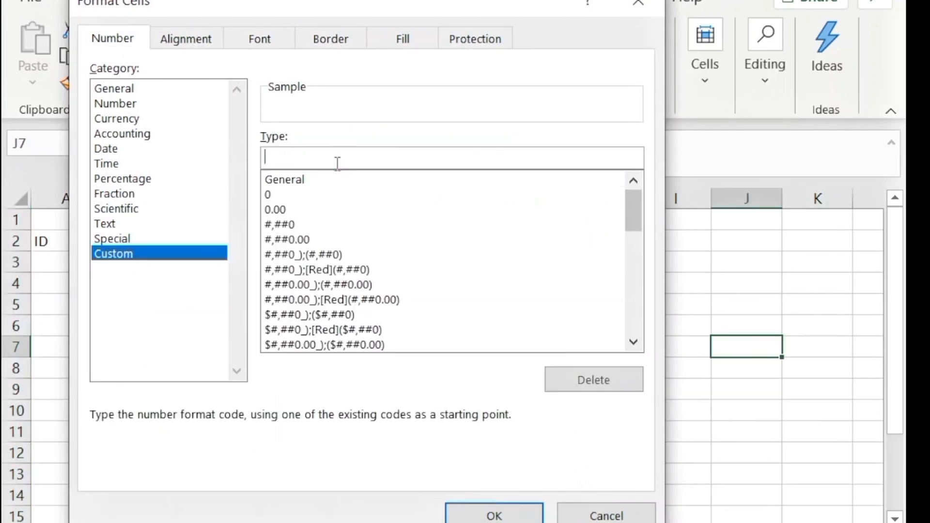
{"action": "type", "text": "hh"}
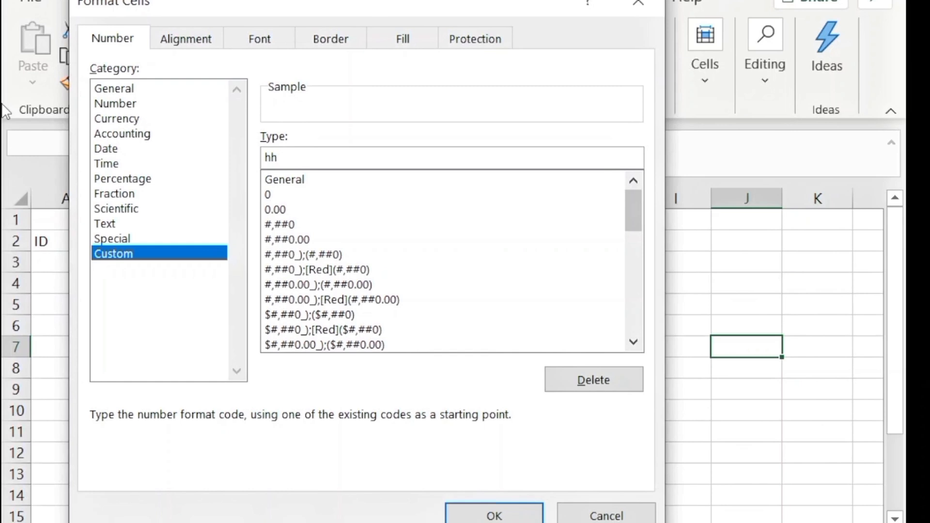
{"action": "type", "text": ":mm"}
{"action": "left_click", "coordinate": [493, 517]}
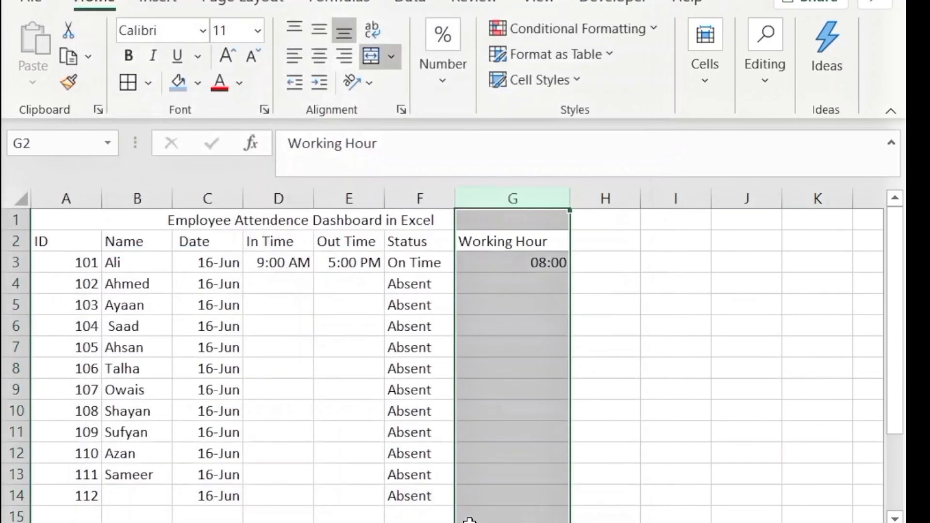
Copy the Working Hour formula from G3 down to G14
{"action": "left_click", "coordinate": [526, 269]}
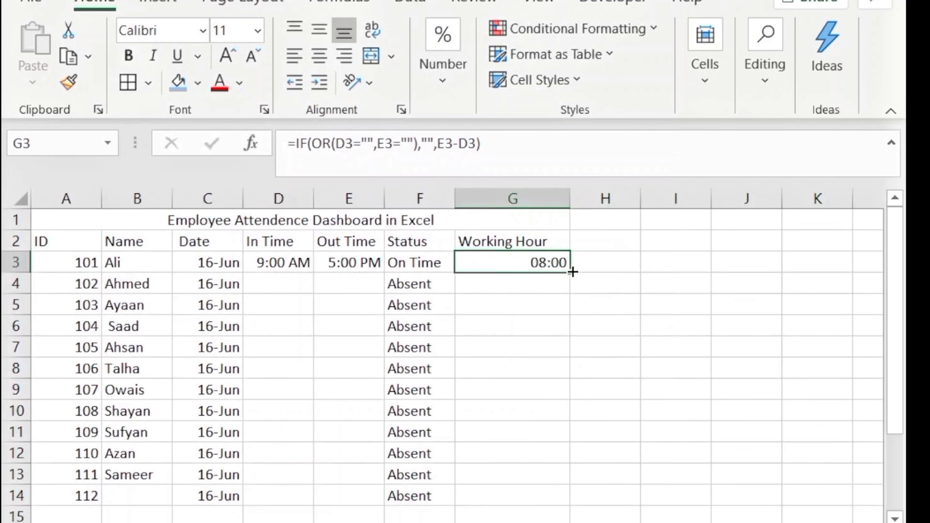
{"action": "left_click_drag", "start_coordinate": [570, 274], "coordinate": [576, 511]}
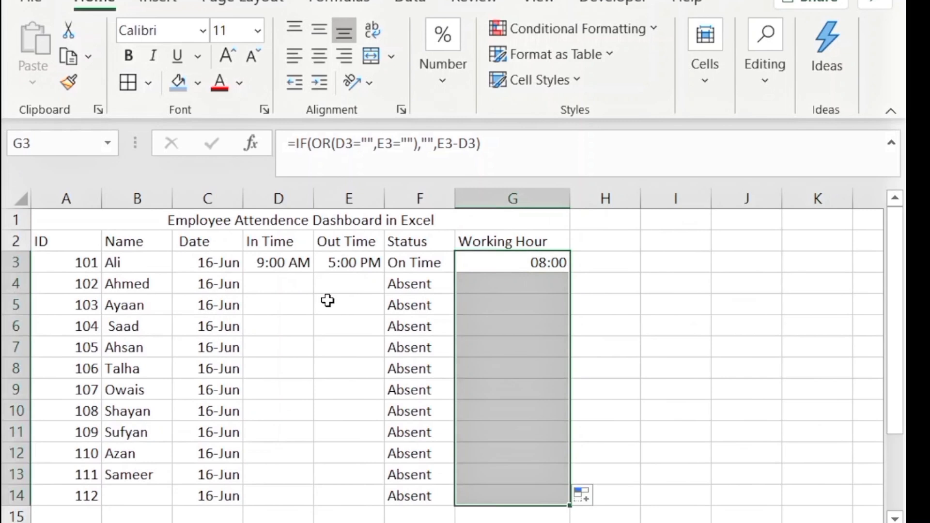
{"action": "left_click", "coordinate": [288, 264]}
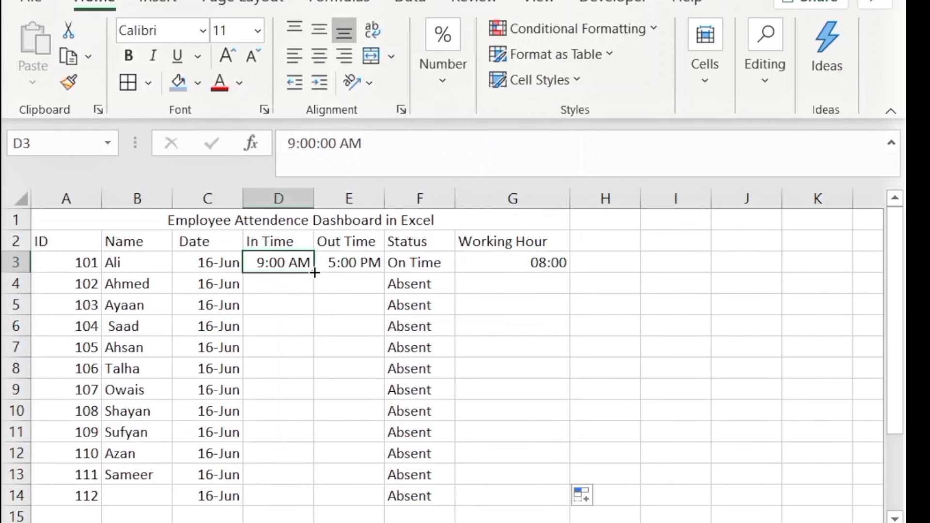
Copy 9:00 AM down the In Time column from D3 to D14
{"action": "left_click_drag", "start_coordinate": [314, 273], "coordinate": [314, 507]}
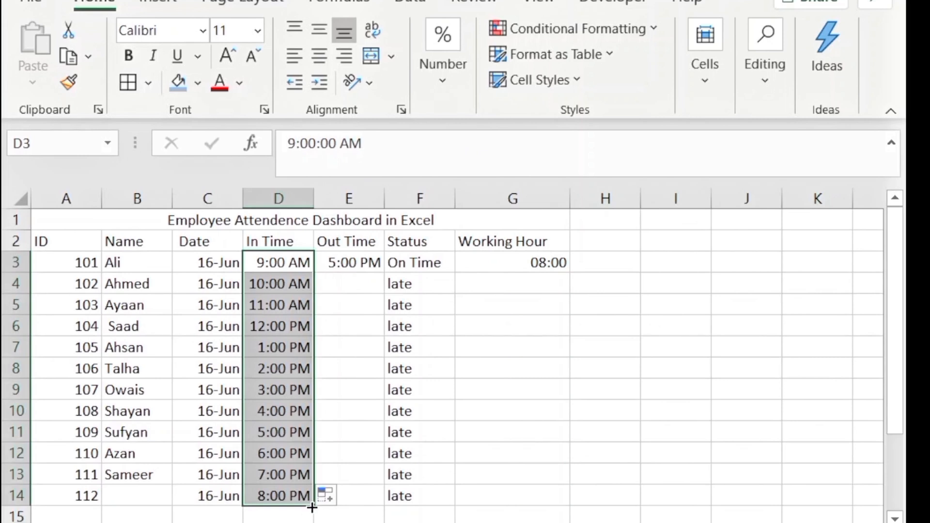
{"action": "left_click", "coordinate": [340, 494]}
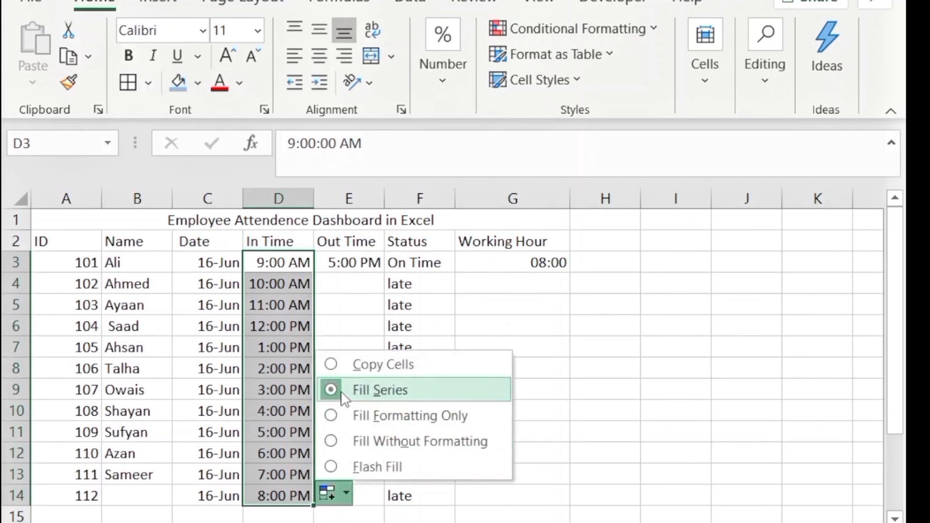
{"action": "left_click", "coordinate": [335, 364]}
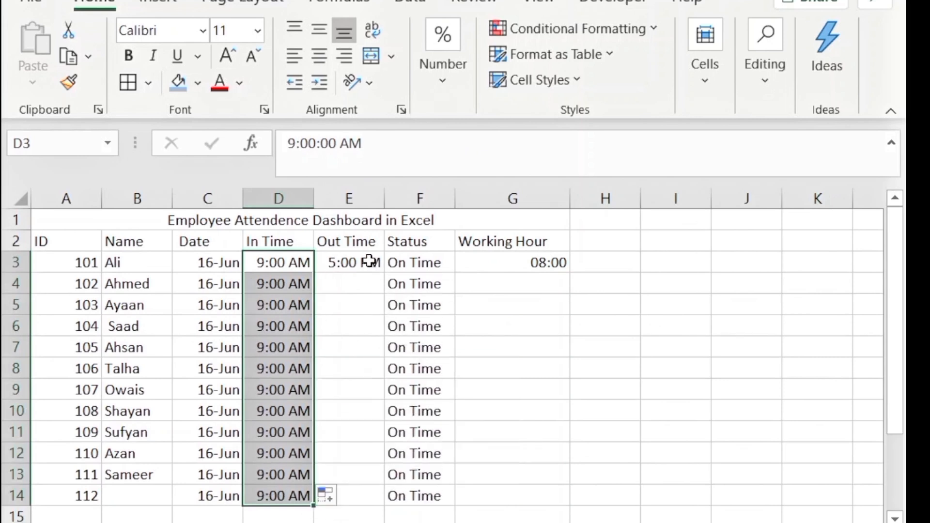
Copy 5:00 PM down the Out Time column from E3 to E14
{"action": "left_click", "coordinate": [369, 261]}
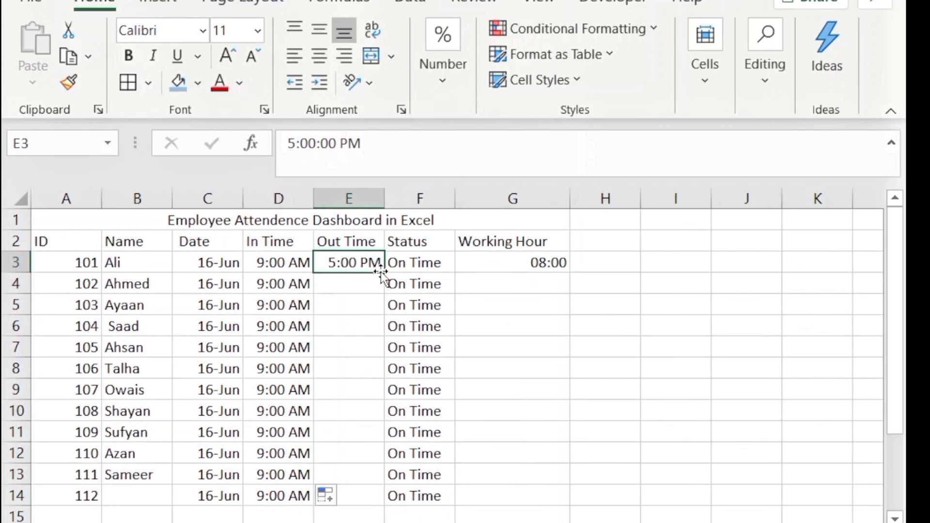
{"action": "left_click_drag", "start_coordinate": [384, 274], "coordinate": [400, 502]}
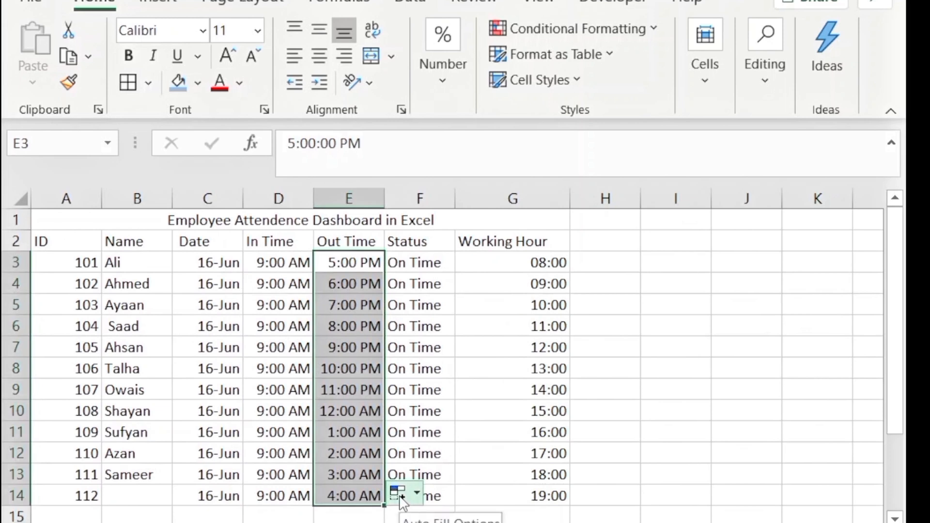
{"action": "left_click", "coordinate": [417, 485]}
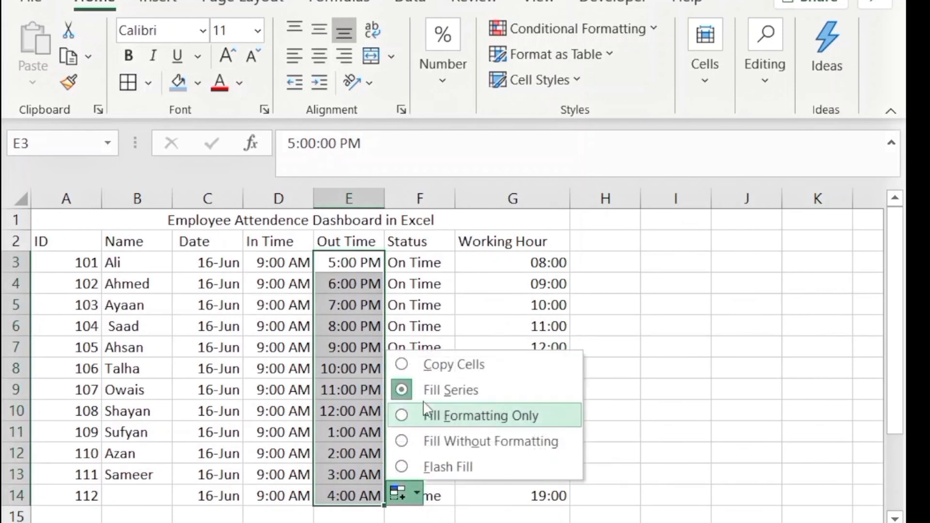
{"action": "left_click", "coordinate": [426, 371]}
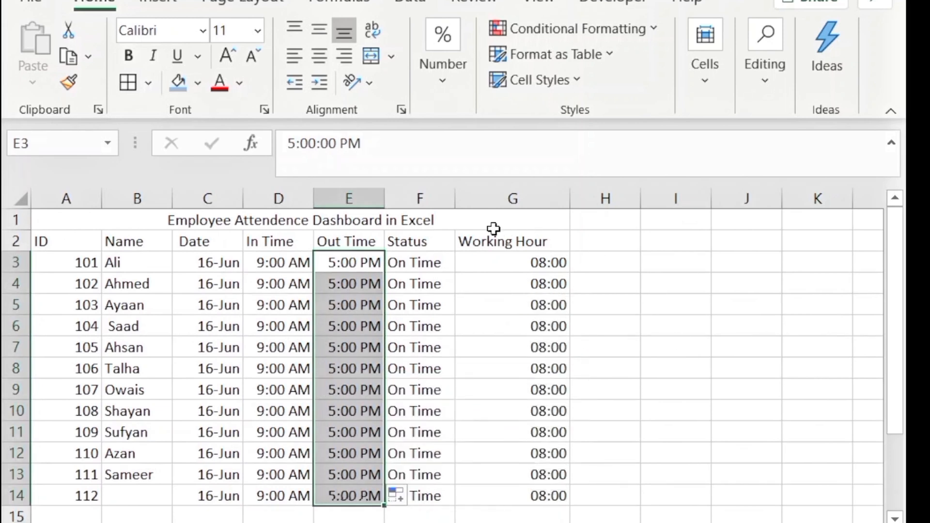
{"action": "left_click", "coordinate": [620, 388]}
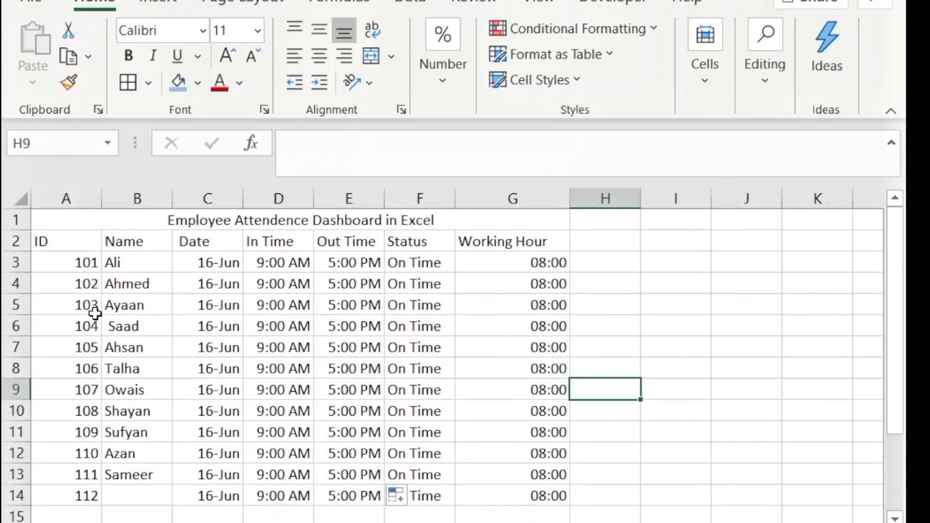
Select the whole attendance table A1:G14 and center-align all its cells
{"action": "left_click", "coordinate": [64, 224]}
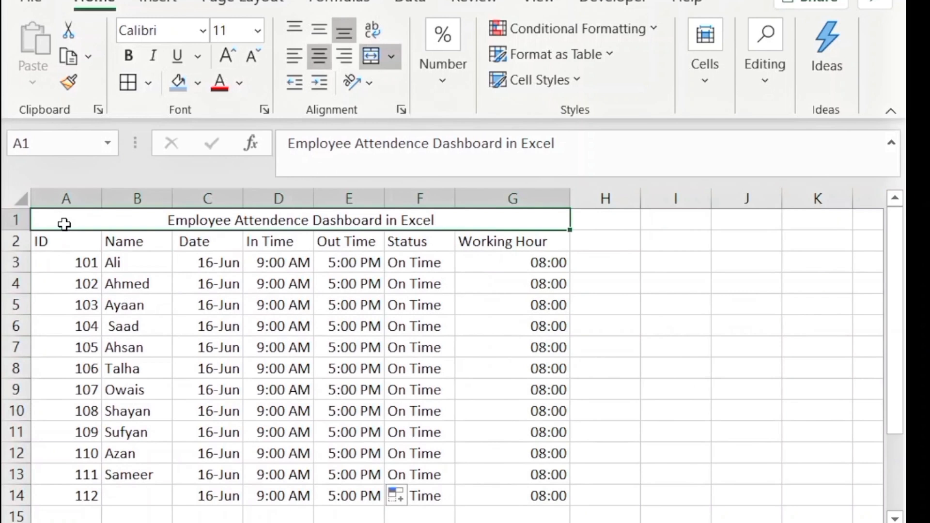
{"action": "key", "text": "ctrl+a"}
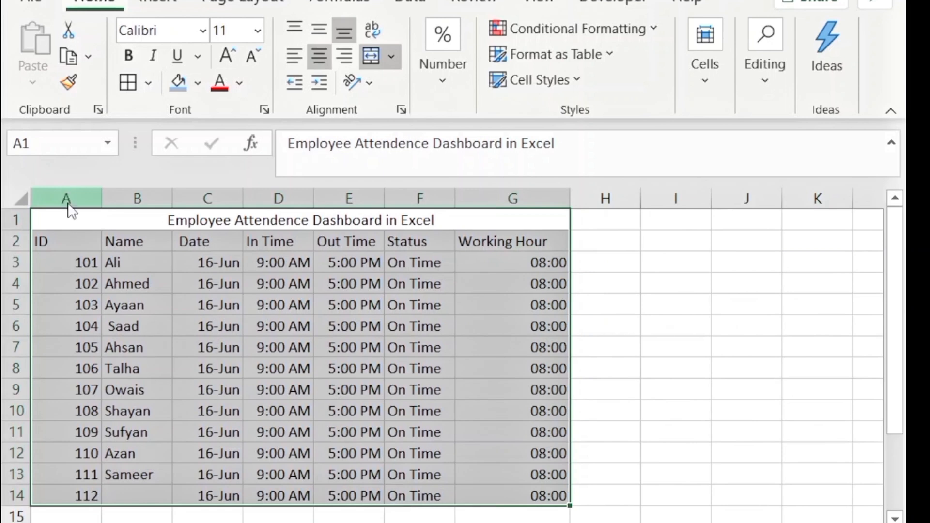
{"action": "key", "text": "alt+h"}
{"action": "key", "text": "a"}
{"action": "key", "text": "c"}
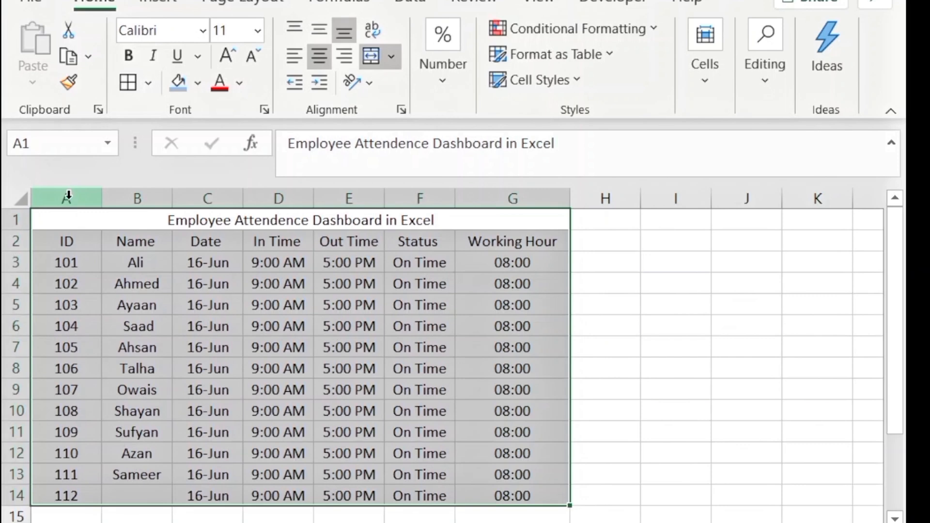
Apply All Borders to every cell in the table
{"action": "key", "text": "alt"}
{"action": "key", "text": "h"}
{"action": "key", "text": "b"}
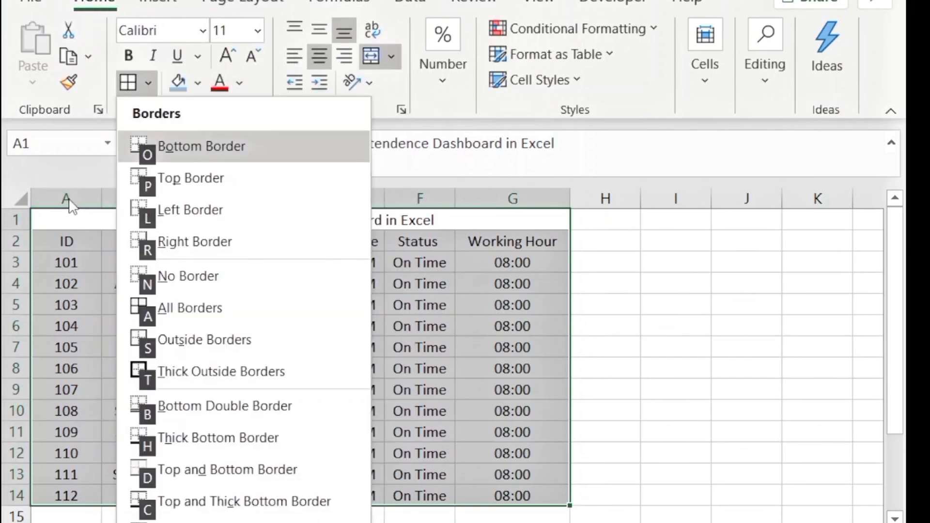
{"action": "key", "text": "a"}
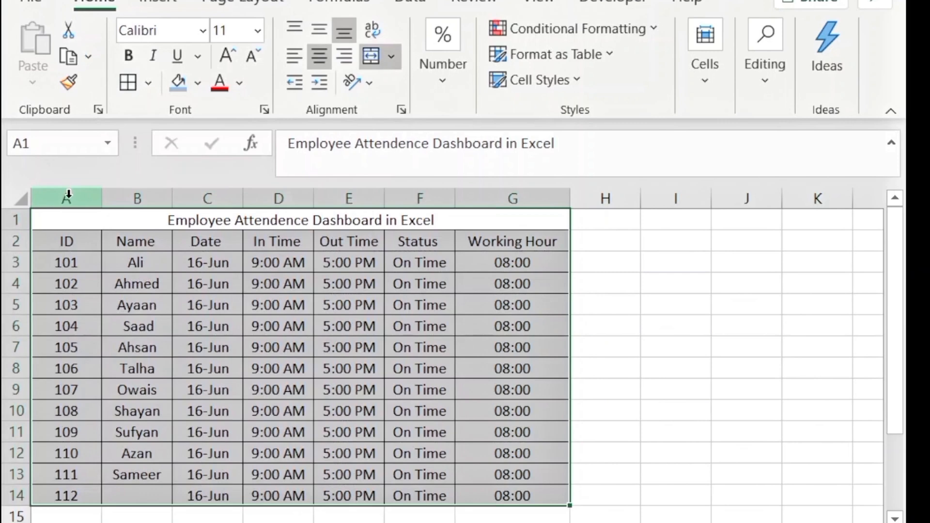
Enter the missing employee name for ID 112 in cell B14
{"action": "left_click", "coordinate": [122, 498]}
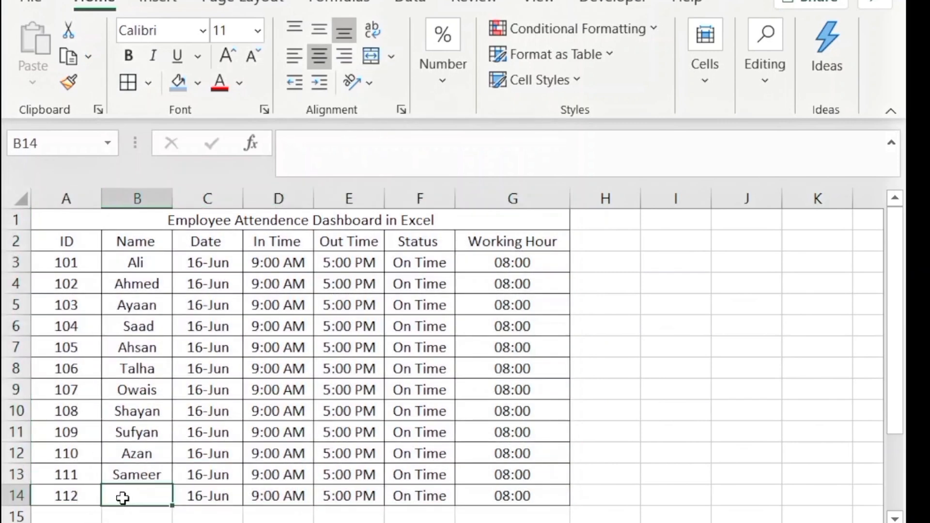
{"action": "type", "text": "Sa"}
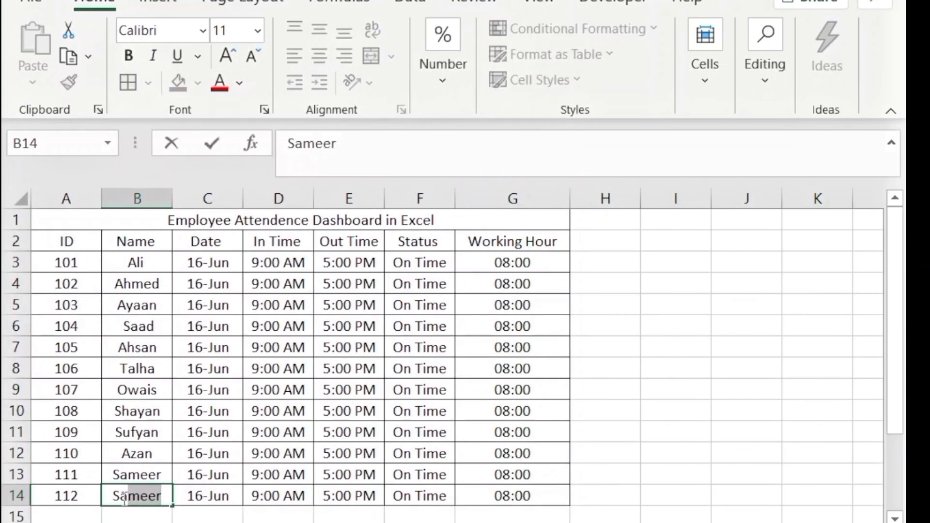
{"action": "type", "text": "mna"}
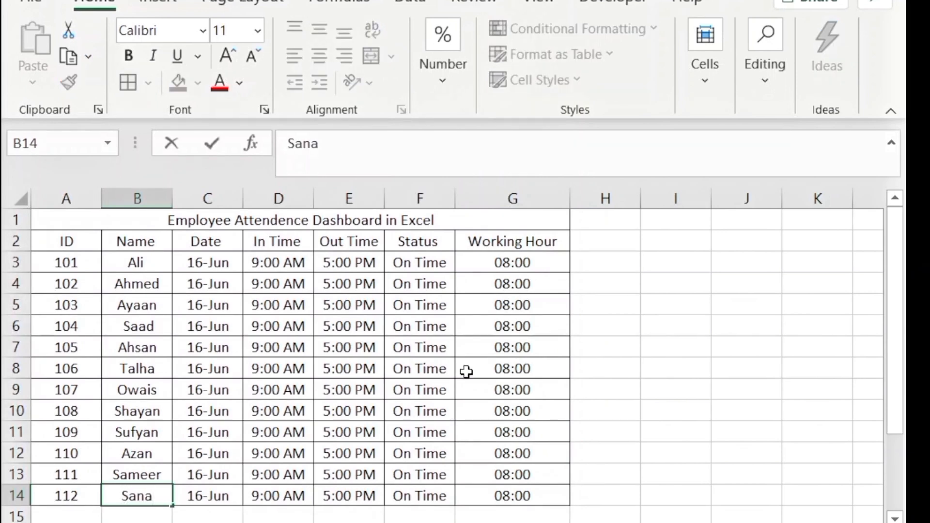
{"action": "left_click", "coordinate": [421, 341]}
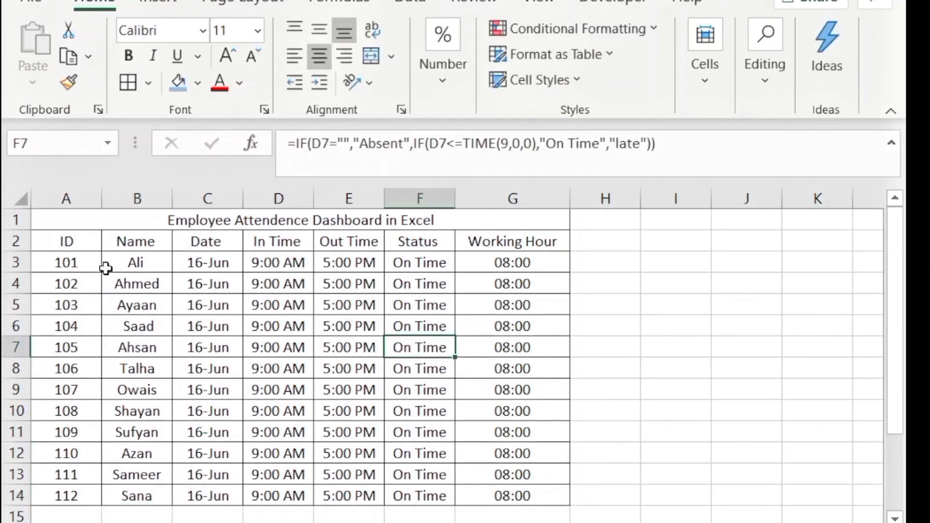
Fill the title bar in row 1 with blue
{"action": "left_click", "coordinate": [119, 211]}
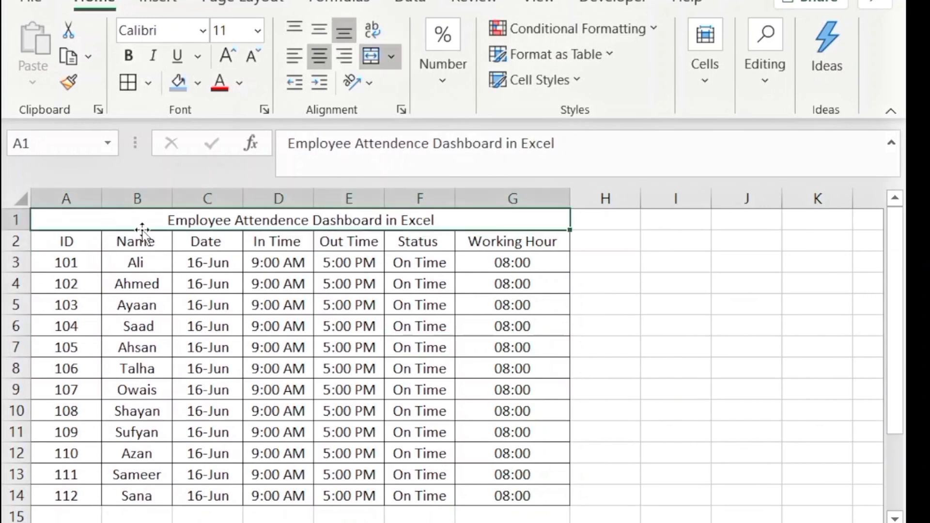
{"action": "left_click", "coordinate": [198, 84]}
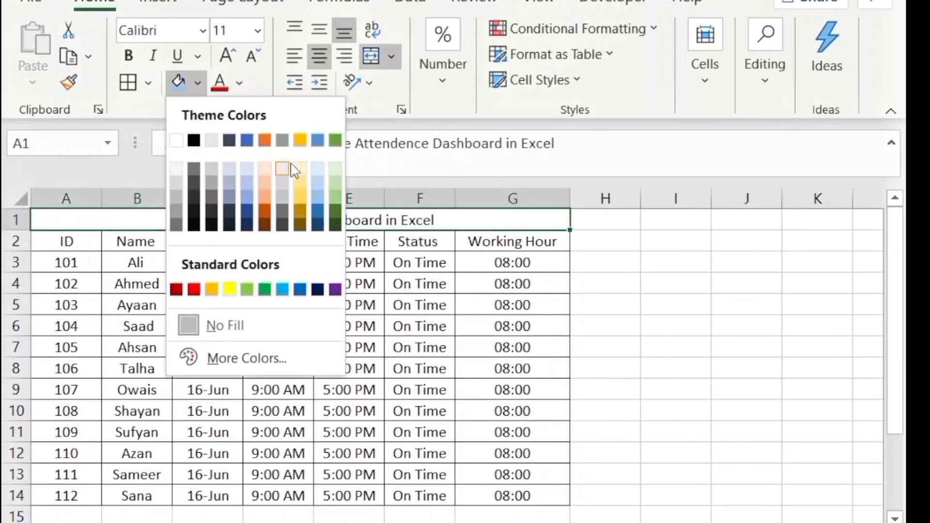
{"action": "left_click", "coordinate": [318, 140]}
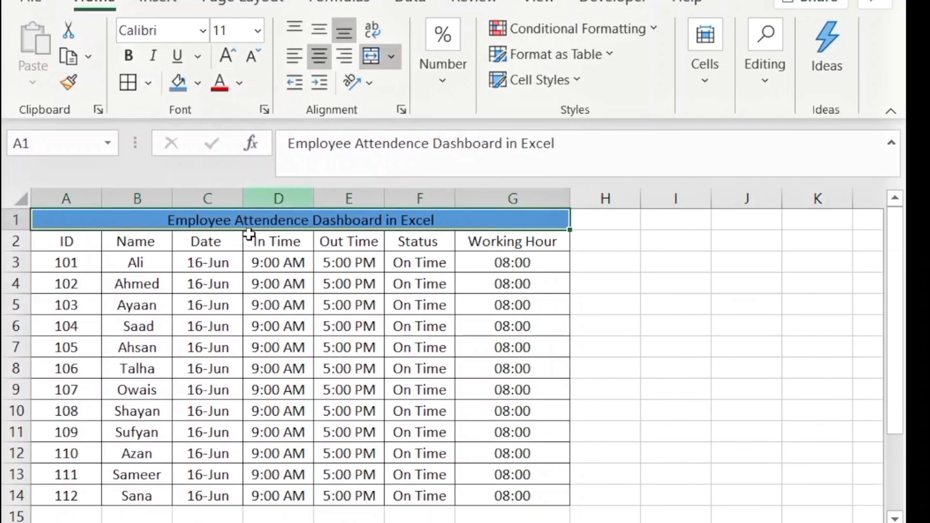
Fill header row A2:G2 with Blue, Accent 5, Lighter 60%
{"action": "left_click_drag", "start_coordinate": [91, 238], "coordinate": [272, 218]}
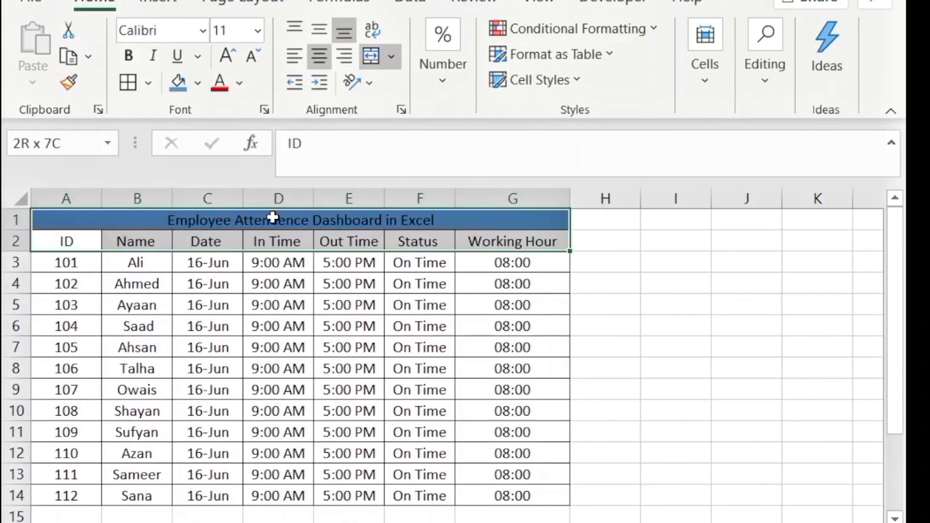
{"action": "left_click_drag", "start_coordinate": [374, 223], "coordinate": [490, 245]}
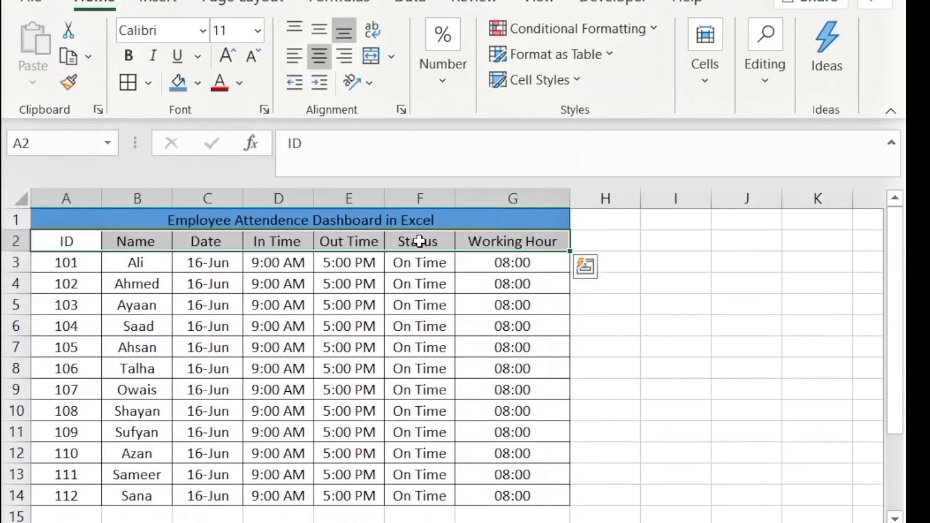
{"action": "left_click", "coordinate": [204, 86]}
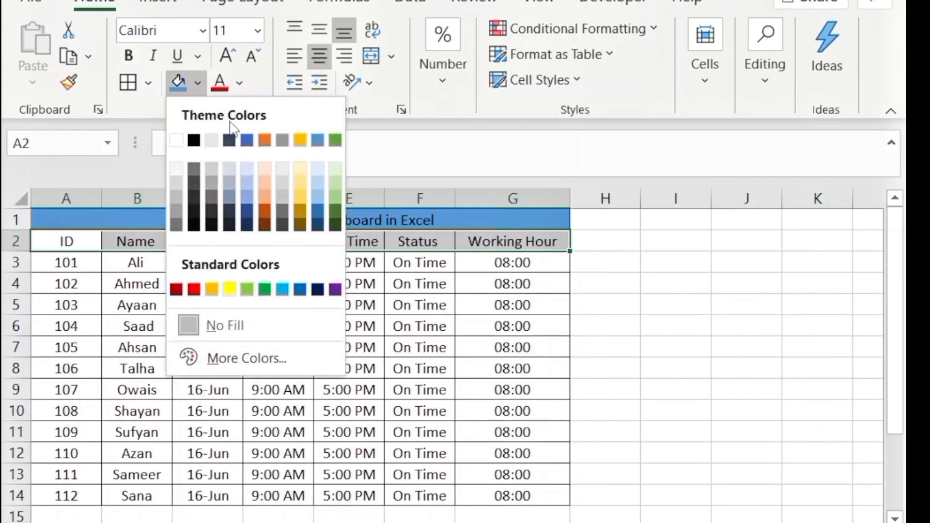
{"action": "left_click", "coordinate": [317, 182]}
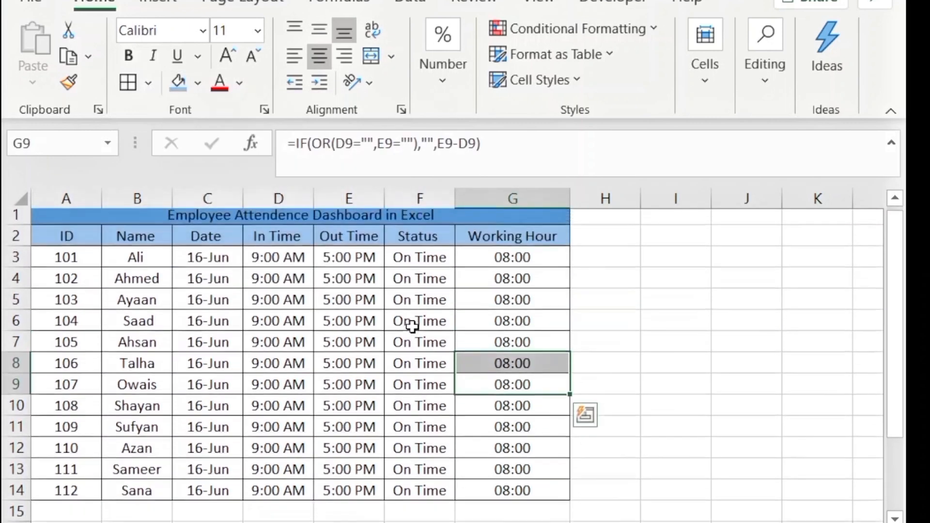